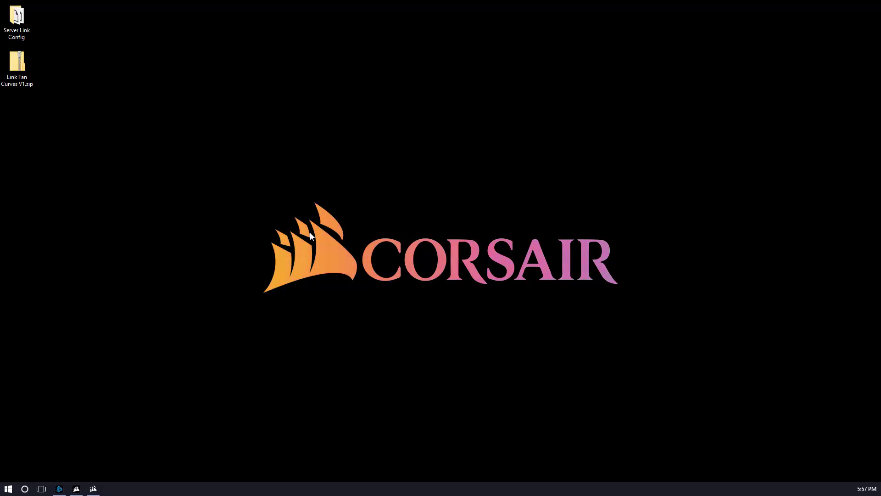
Bring Corsair Link forward to check its sensor readings, then minimize it to the desktop
{"action": "left_click", "coordinate": [76, 488]}
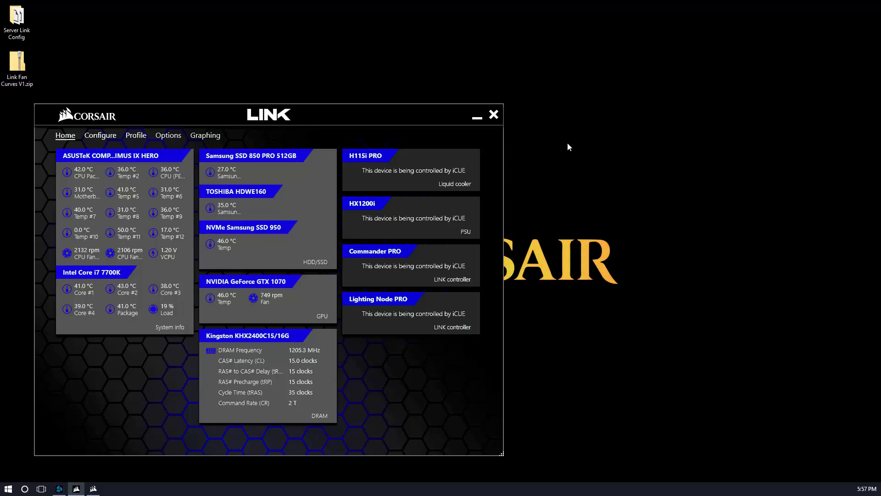
{"action": "left_click", "coordinate": [476, 117]}
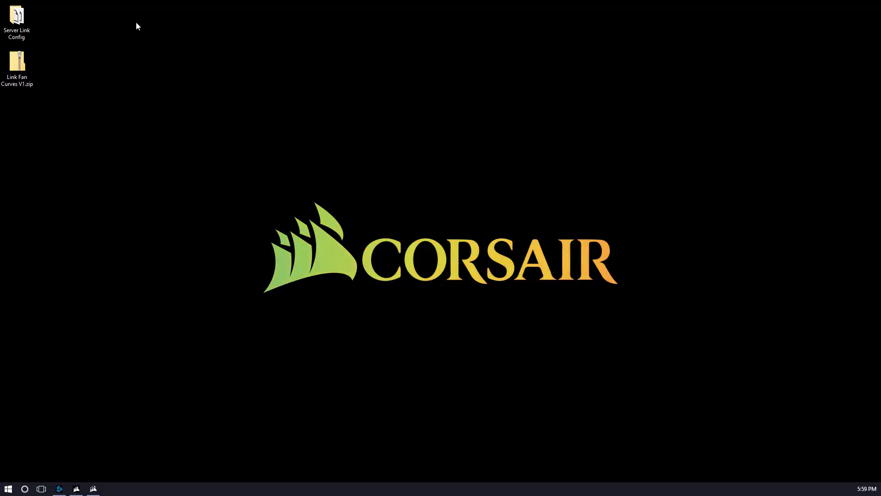
Tick Unblock in the Properties of Link Fan Curves V1.zip and apply the change
{"action": "right_click", "coordinate": [15, 68]}
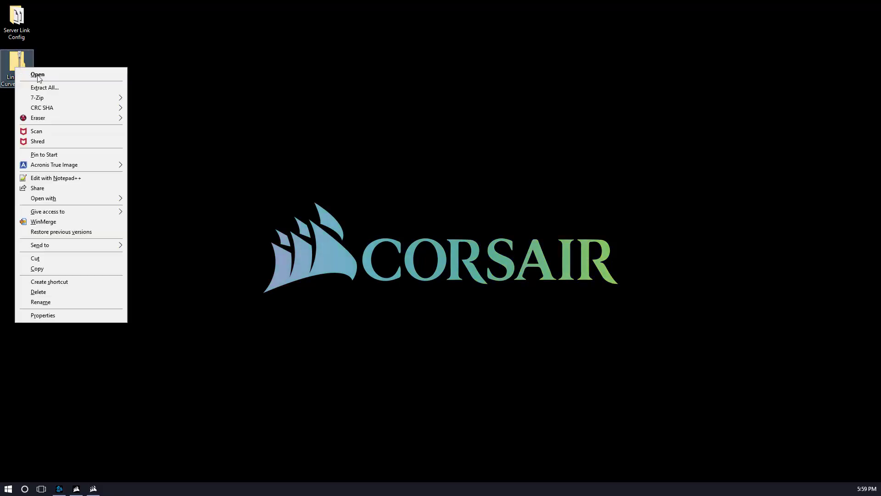
{"action": "left_click", "coordinate": [73, 314]}
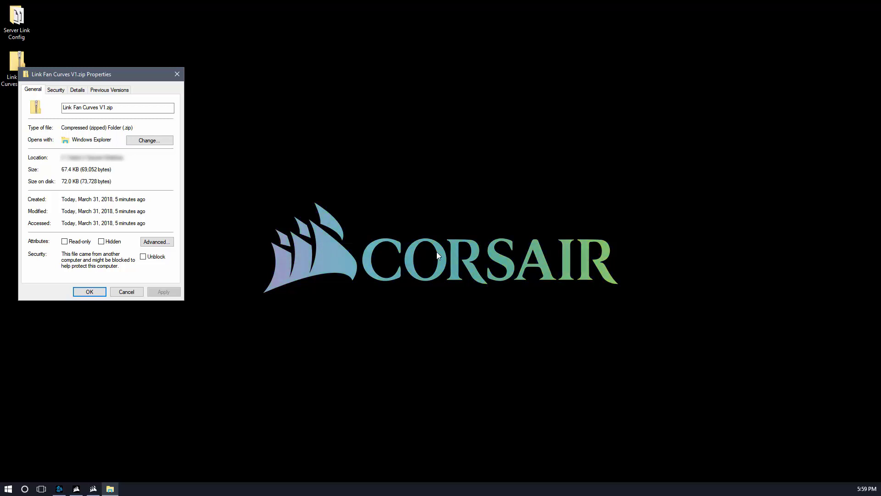
{"action": "left_click", "coordinate": [153, 257]}
{"action": "left_click", "coordinate": [88, 293]}
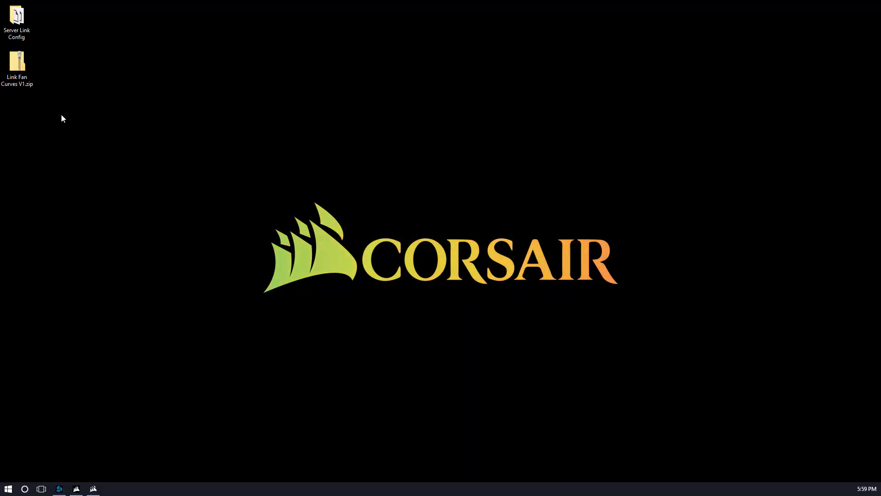
Extract Link Fan Curves V1.zip into the suggested Link Fan Curves V1 folder
{"action": "right_click", "coordinate": [24, 67]}
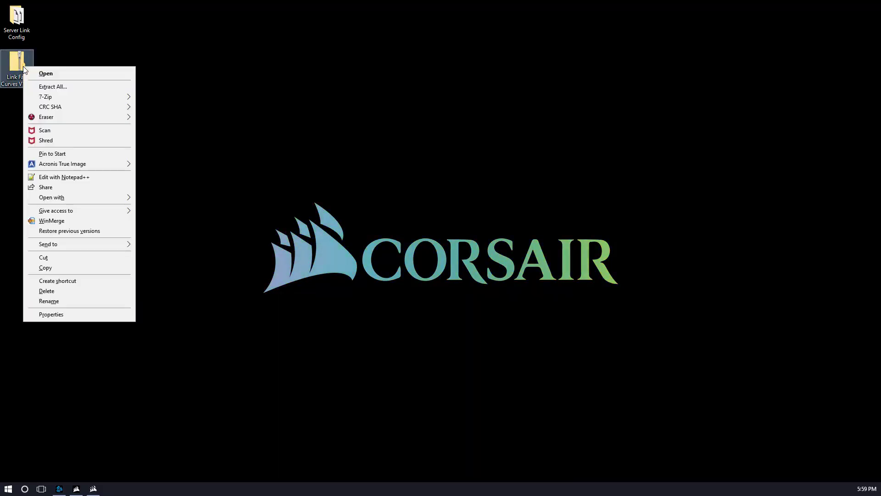
{"action": "left_click", "coordinate": [47, 87]}
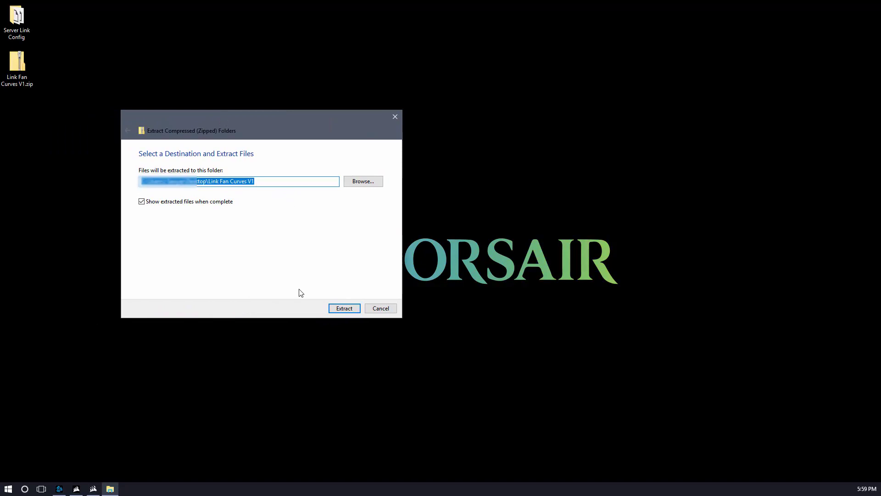
{"action": "left_click", "coordinate": [343, 308]}
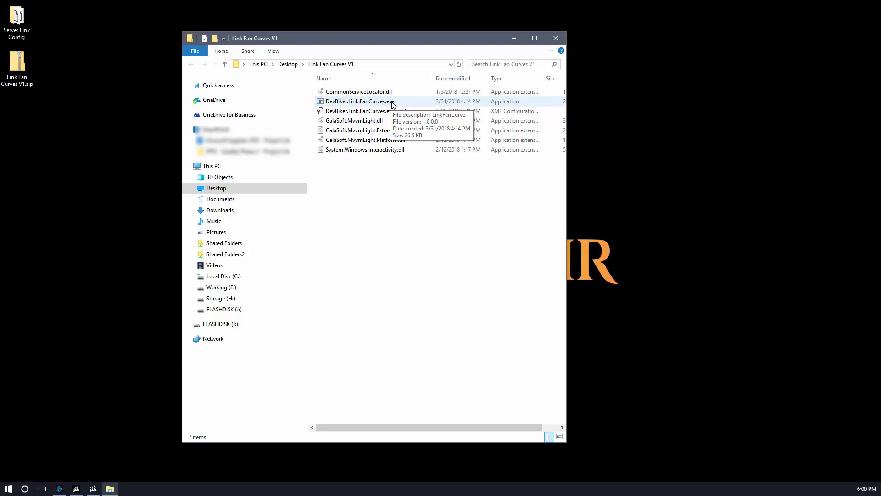
Launch DevBiker.Link.FanCurves.exe and minimize the File Explorer window
{"action": "left_click", "coordinate": [393, 105]}
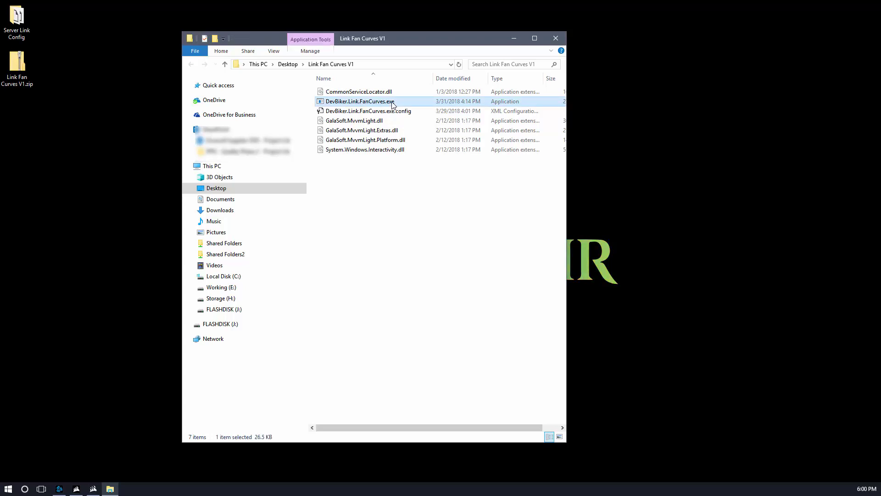
{"action": "double_click", "coordinate": [393, 102]}
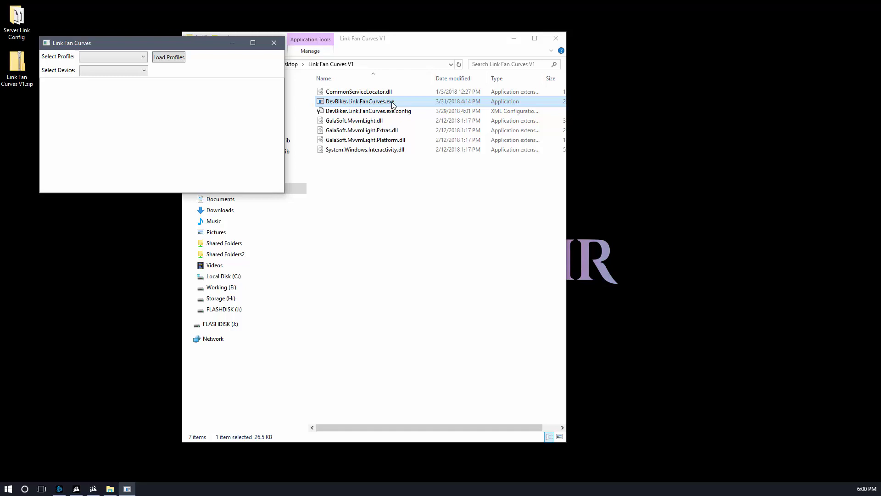
{"action": "left_click", "coordinate": [516, 38]}
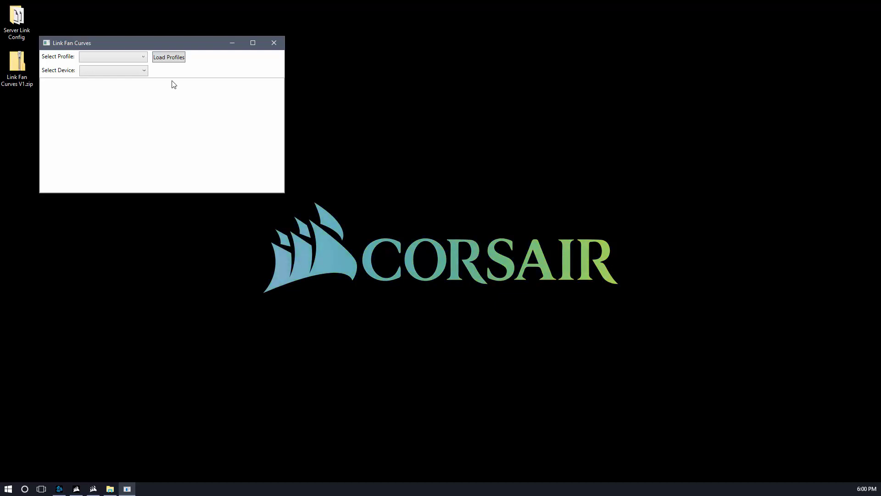
Load the Default / Rainbows profile and look over its devices: H100i v2, Commander PRO, H115i PRO, HX1200i
{"action": "left_click", "coordinate": [142, 56]}
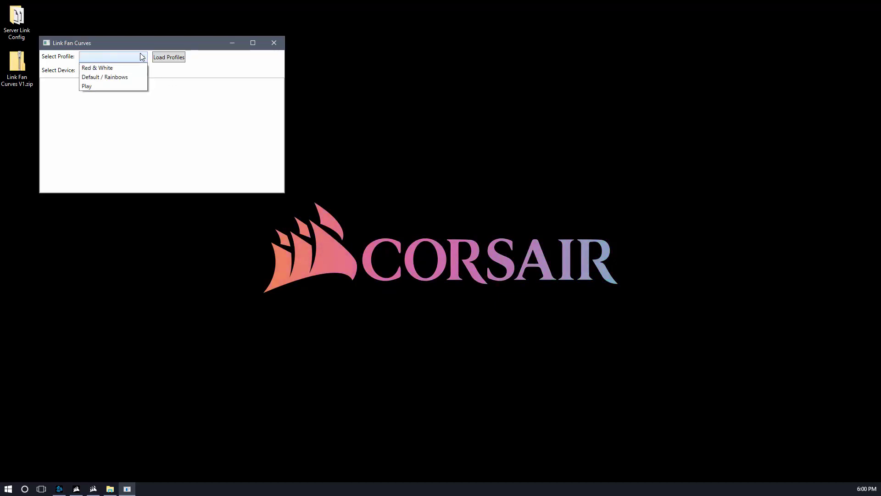
{"action": "left_click", "coordinate": [131, 77]}
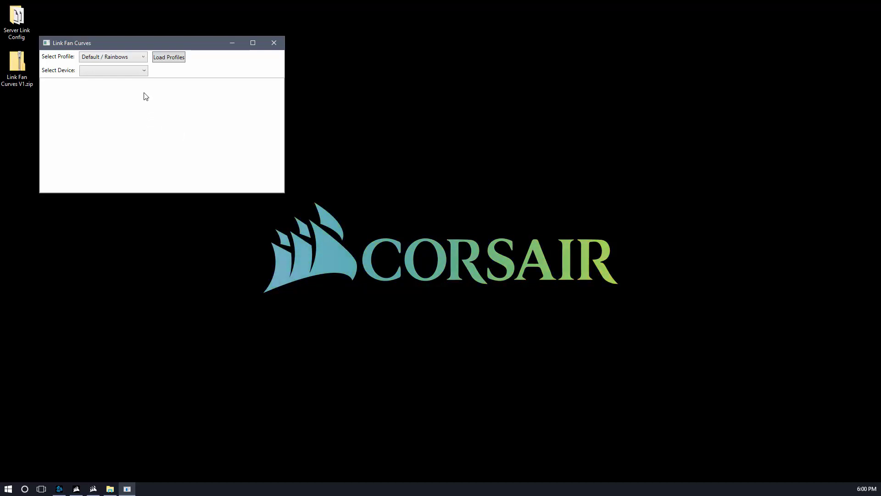
{"action": "left_click", "coordinate": [141, 72]}
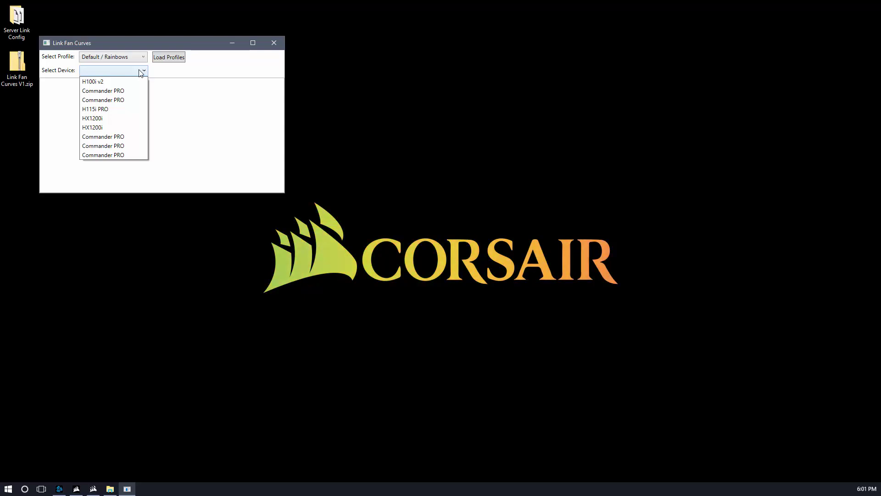
{"action": "mouse_move", "coordinate": [122, 97]}
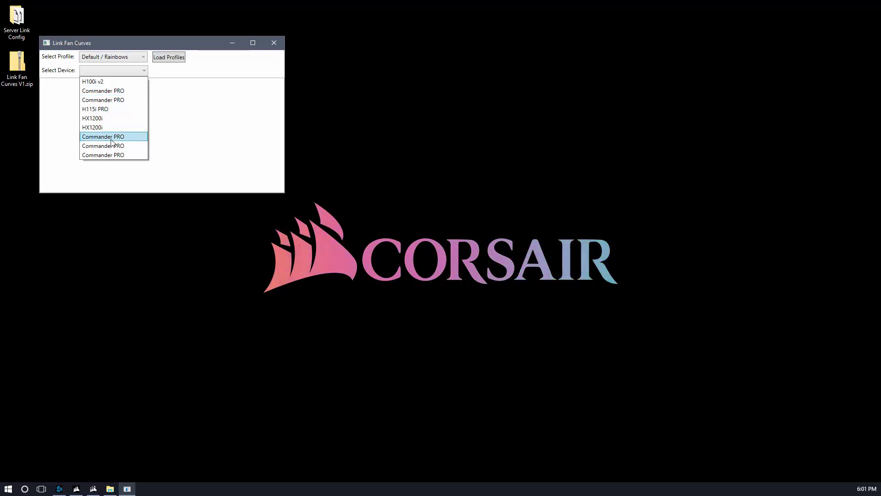
{"action": "mouse_move", "coordinate": [113, 141]}
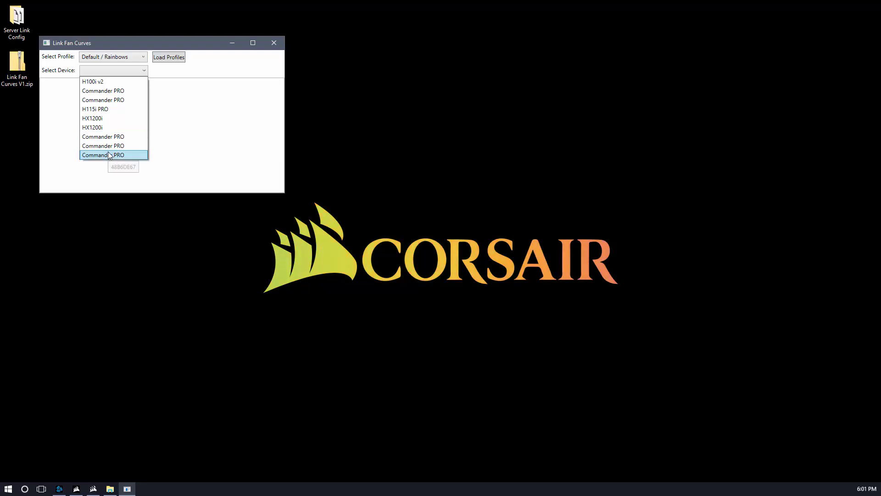
Compare the fan curve tables of several Commander PRO devices
{"action": "left_click", "coordinate": [110, 156]}
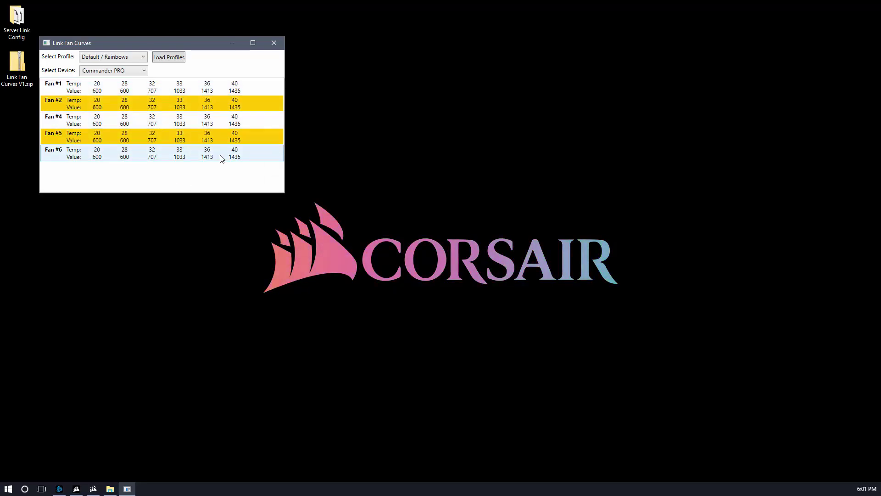
{"action": "left_click", "coordinate": [133, 71]}
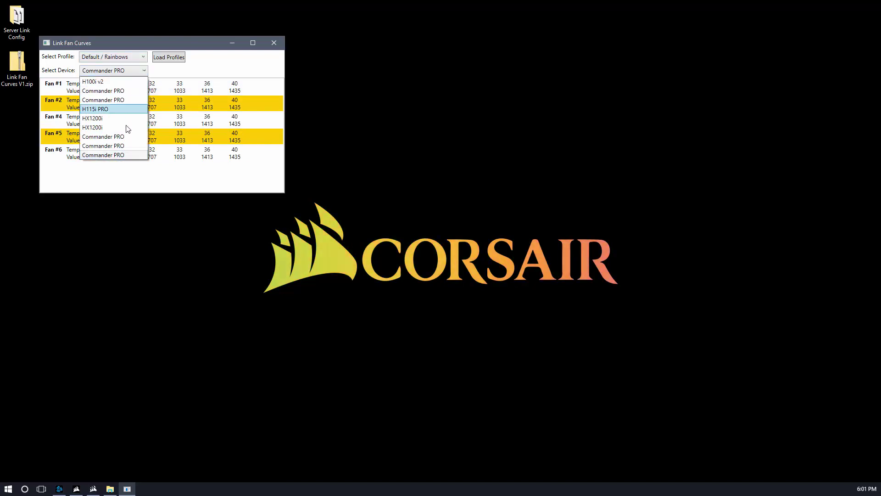
{"action": "left_click", "coordinate": [119, 146]}
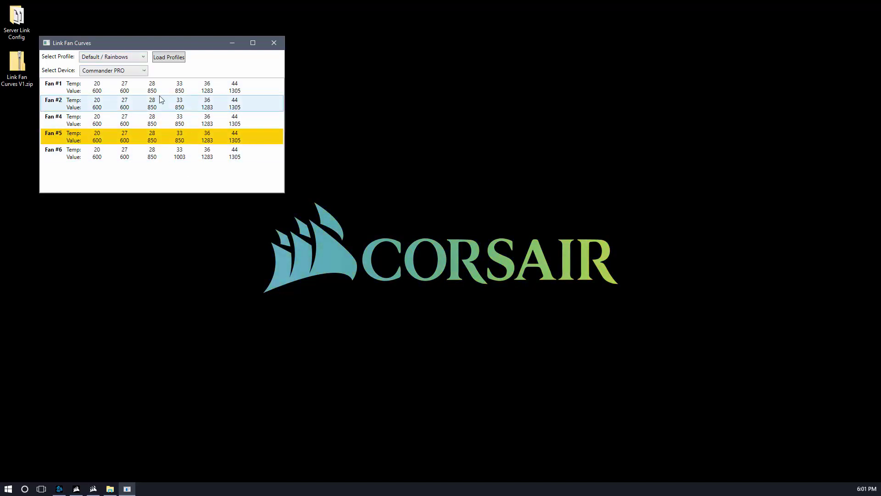
{"action": "left_click", "coordinate": [132, 71]}
{"action": "left_click", "coordinate": [115, 137]}
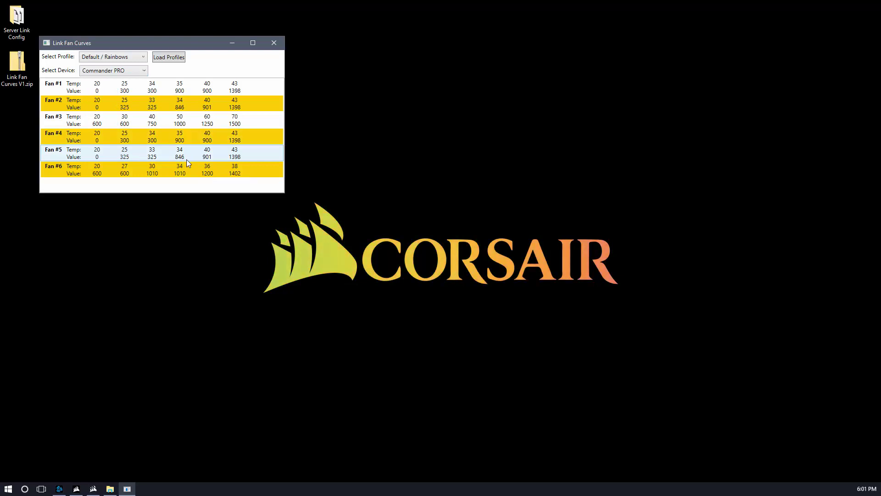
{"action": "left_click", "coordinate": [133, 71]}
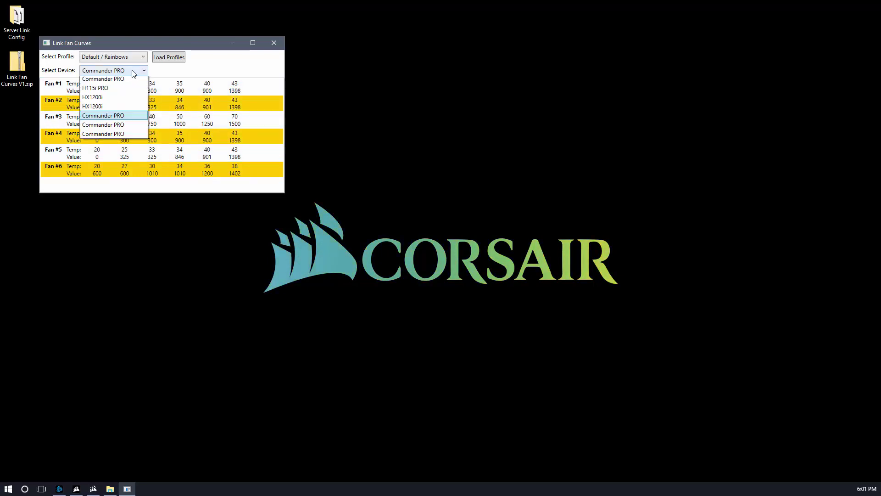
{"action": "left_click", "coordinate": [124, 124]}
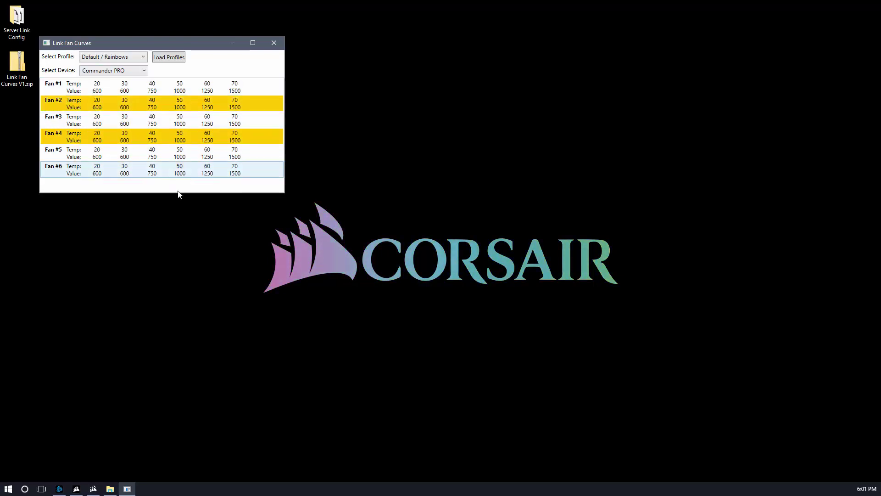
{"action": "left_click", "coordinate": [123, 70]}
{"action": "left_click", "coordinate": [127, 102]}
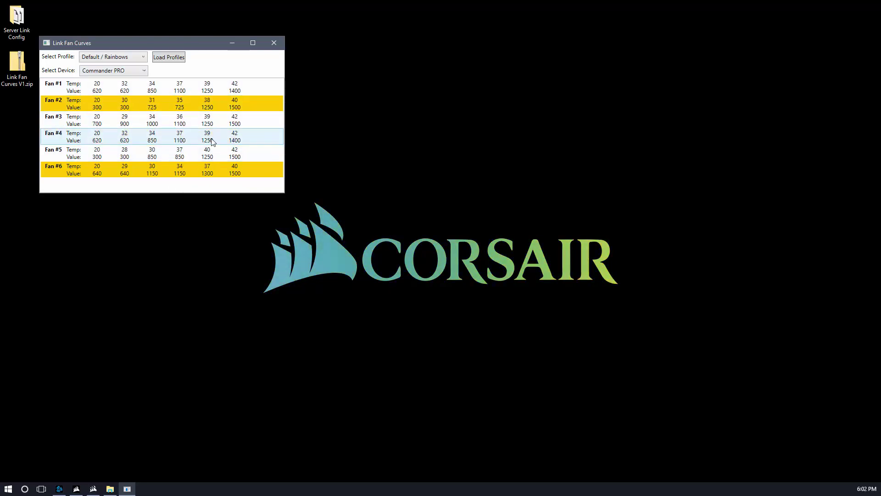
Show the seventh Commander PRO entry and select its Fan #1 curve row
{"action": "left_click", "coordinate": [141, 71]}
{"action": "left_click", "coordinate": [141, 72]}
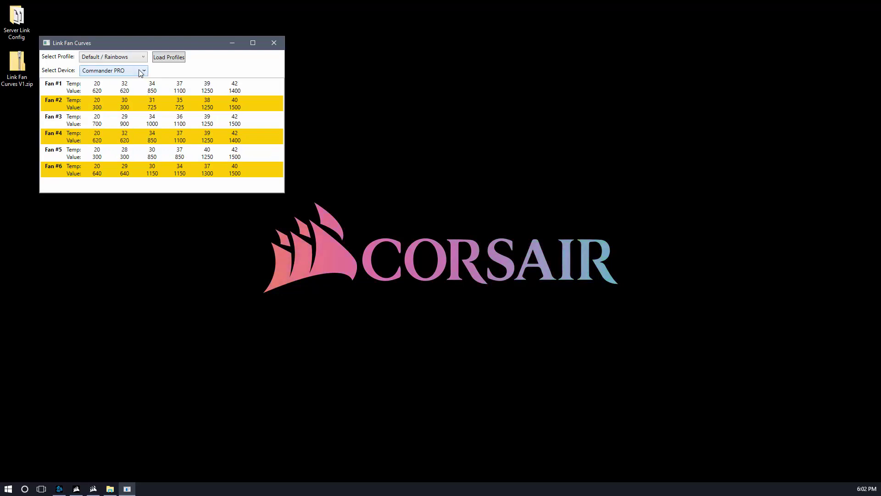
{"action": "left_click", "coordinate": [141, 71]}
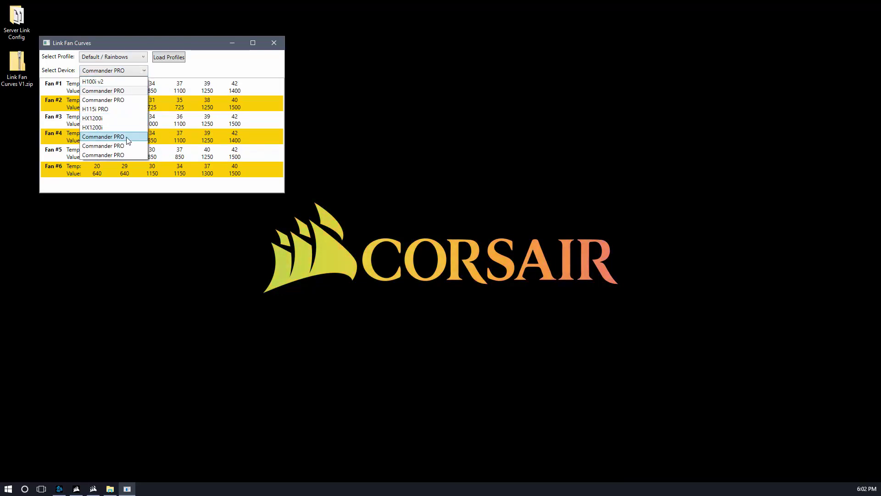
{"action": "left_click", "coordinate": [127, 138]}
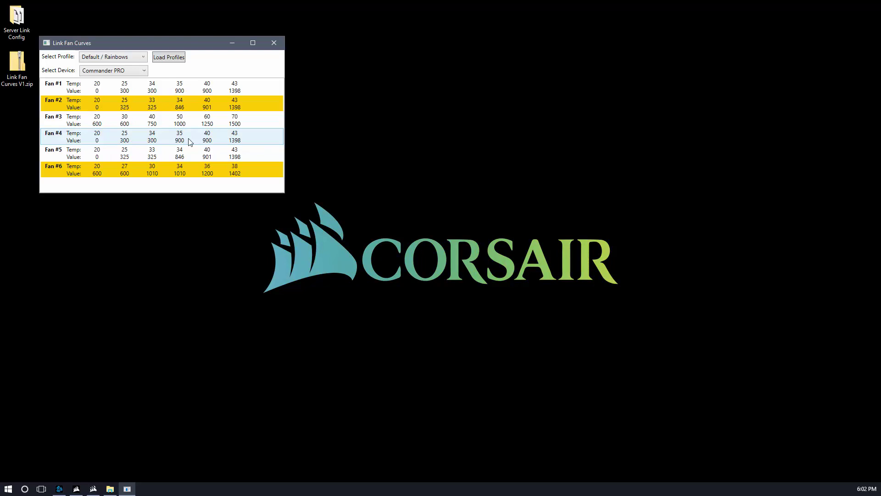
{"action": "left_click", "coordinate": [189, 88]}
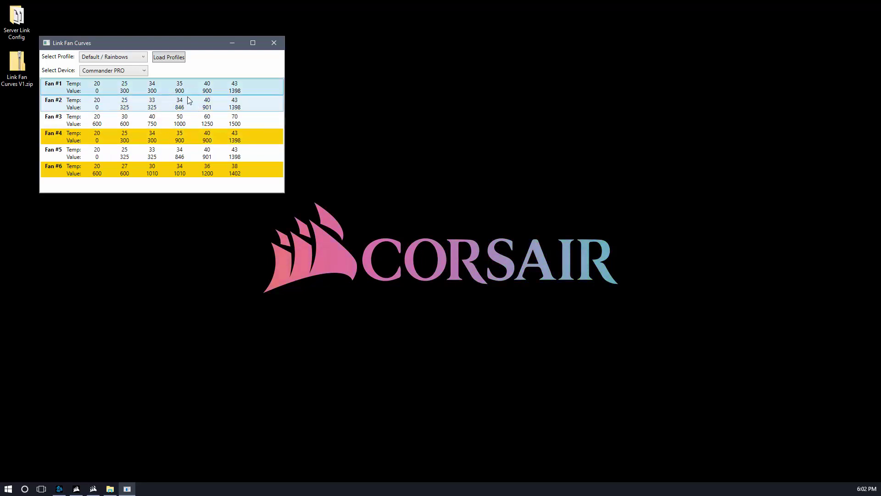
{"action": "left_click", "coordinate": [189, 100]}
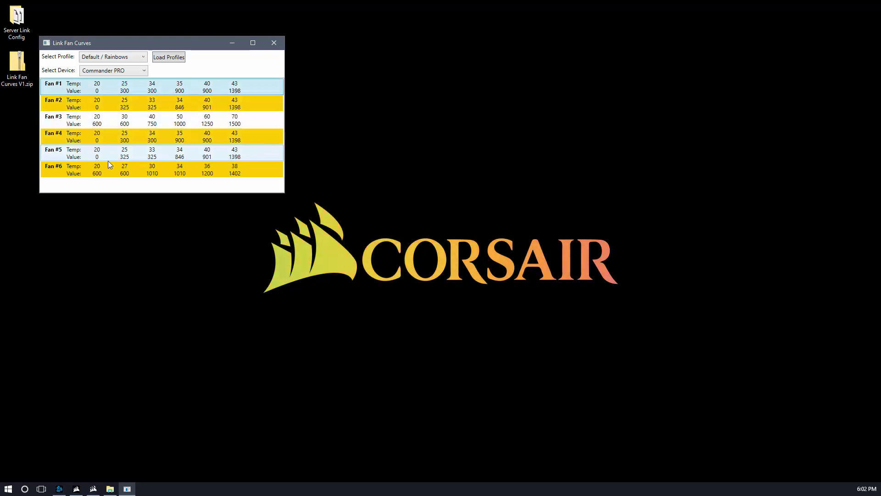
View the H115i PRO and H100i v2 curves, then return to a Commander PRO's six fan curves
{"action": "left_click", "coordinate": [126, 71]}
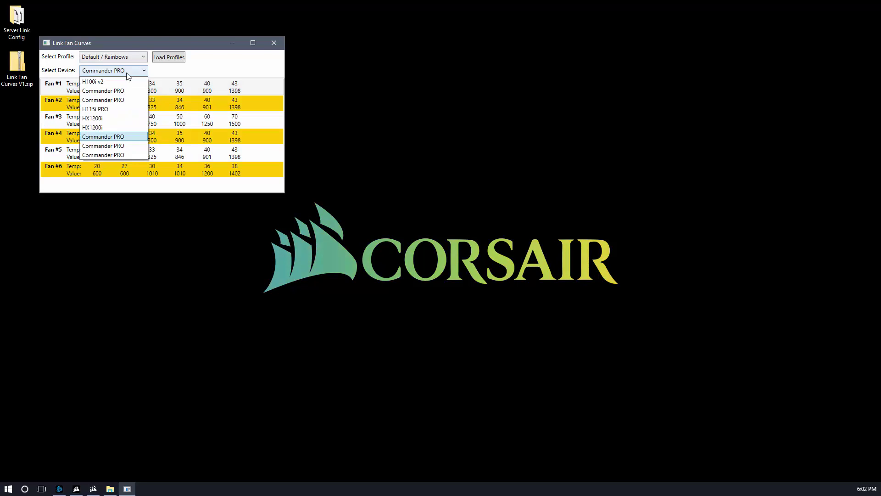
{"action": "left_click", "coordinate": [119, 109]}
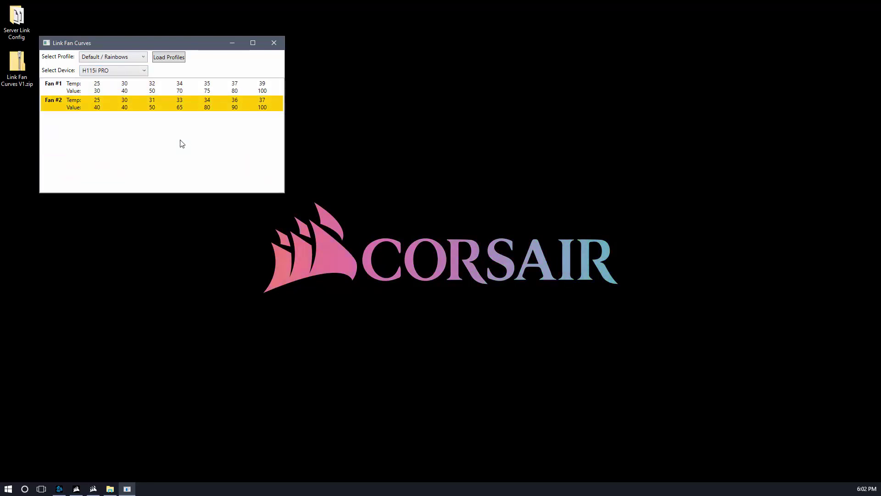
{"action": "left_click", "coordinate": [138, 70]}
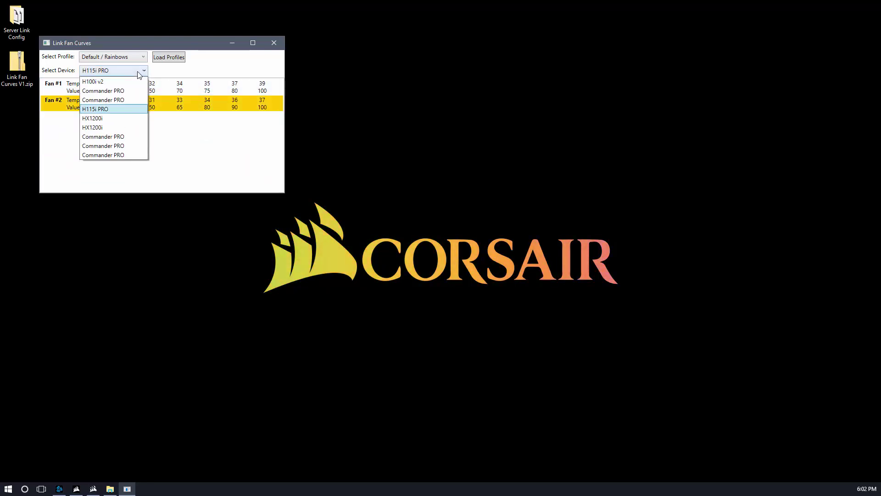
{"action": "left_click", "coordinate": [114, 82]}
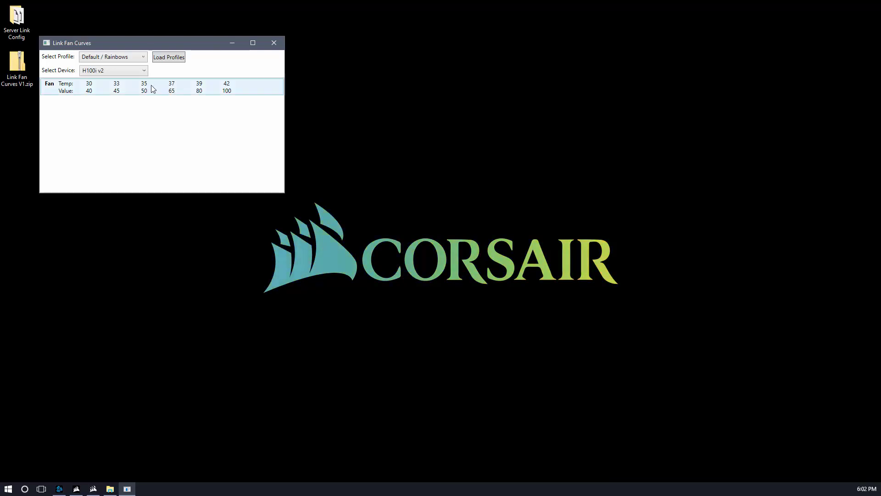
{"action": "left_click", "coordinate": [145, 71]}
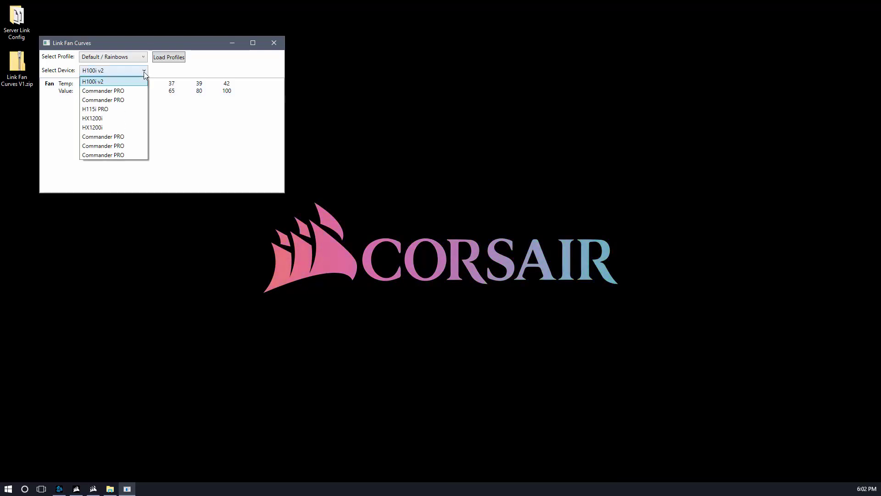
{"action": "left_click", "coordinate": [142, 90]}
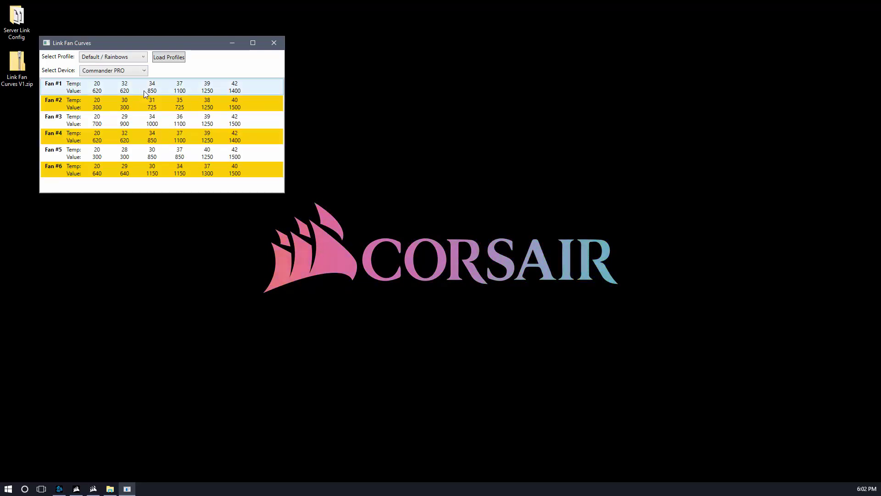
{"action": "left_click", "coordinate": [122, 72]}
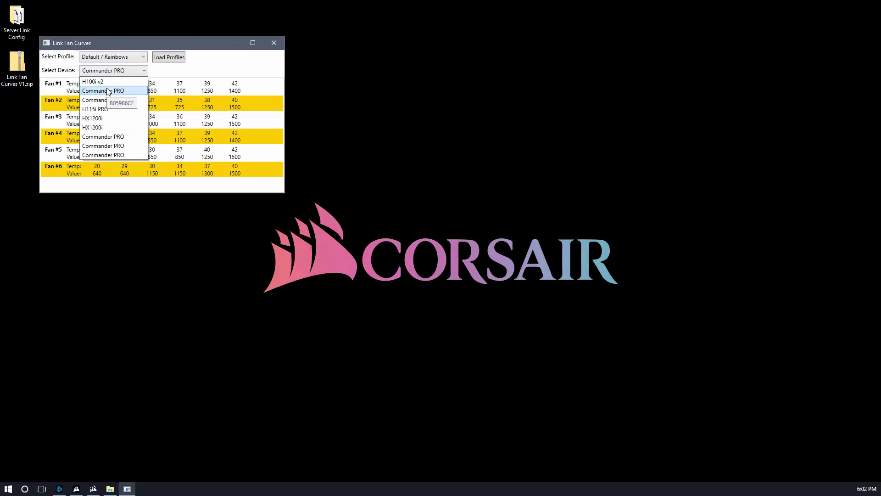
{"action": "left_click", "coordinate": [108, 91]}
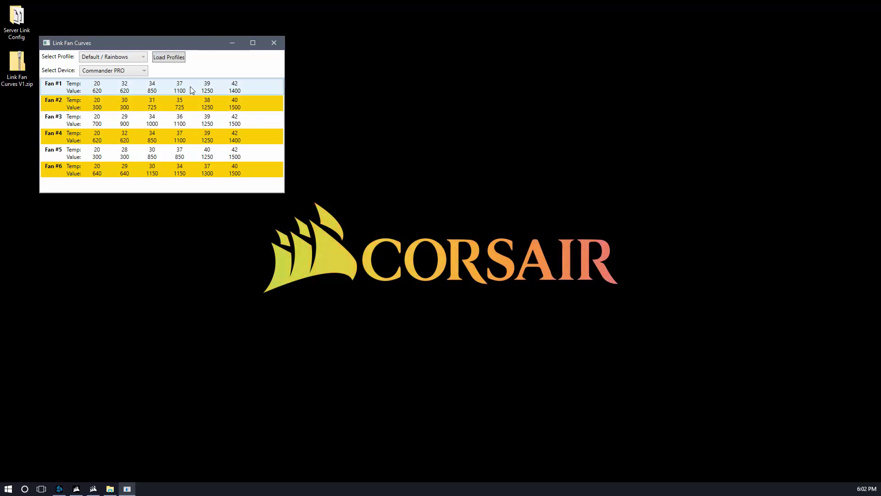
In iCUE, add a new performance profile and rename it 'Link Fan 1'
{"action": "left_click", "coordinate": [95, 490]}
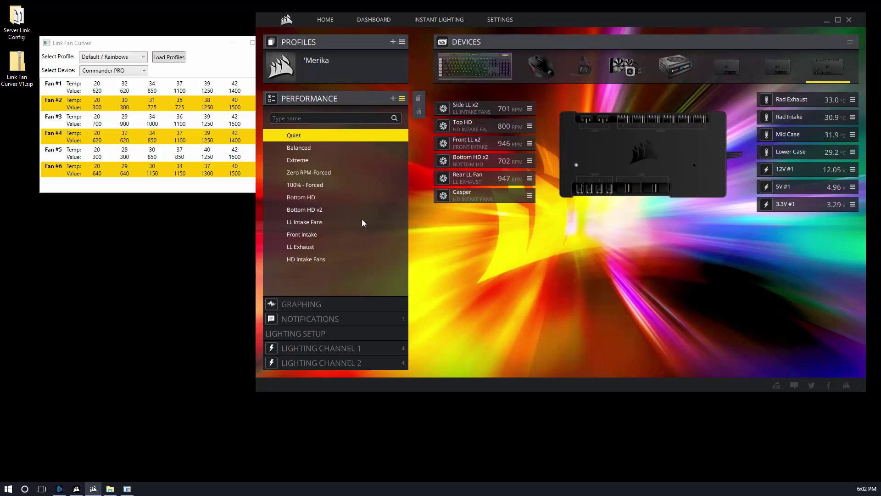
{"action": "left_click", "coordinate": [392, 98]}
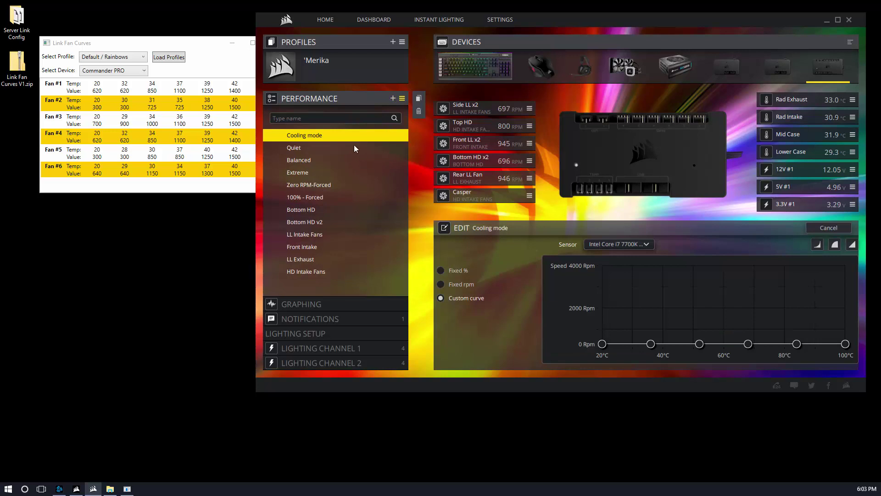
{"action": "double_click", "coordinate": [340, 134]}
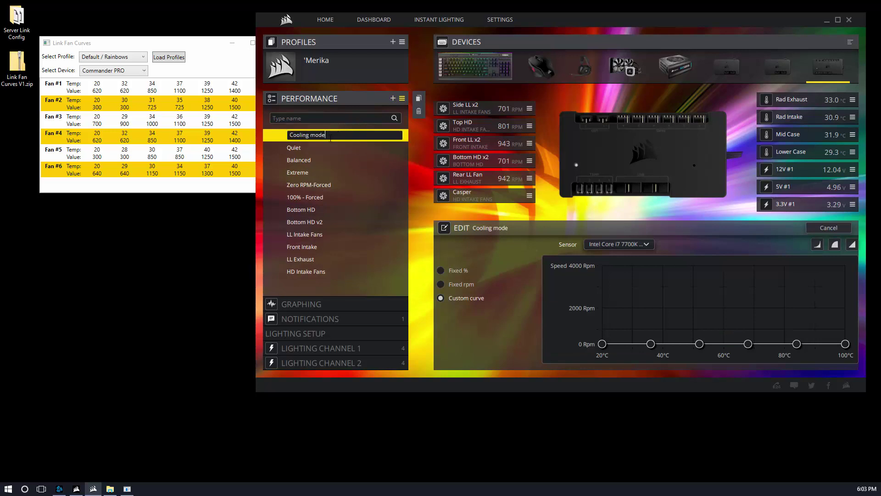
{"action": "left_click_drag", "start_coordinate": [325, 135], "coordinate": [287, 135]}
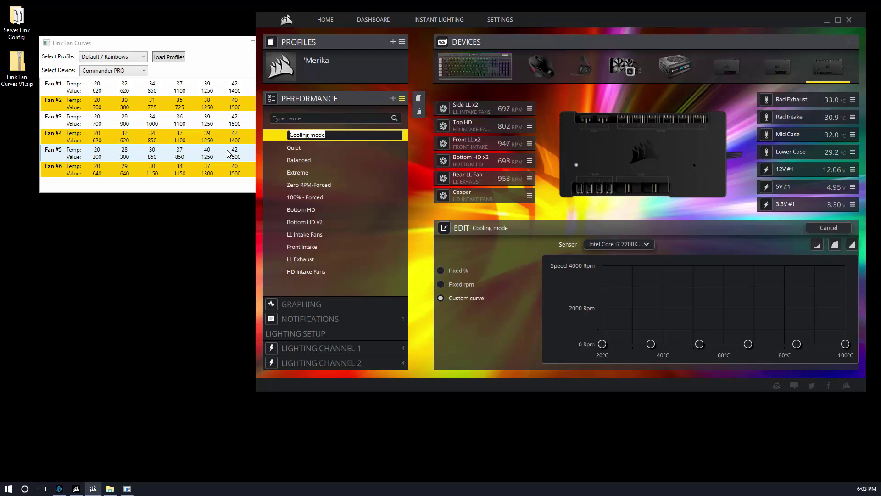
{"action": "type", "text": "Link Fan "}
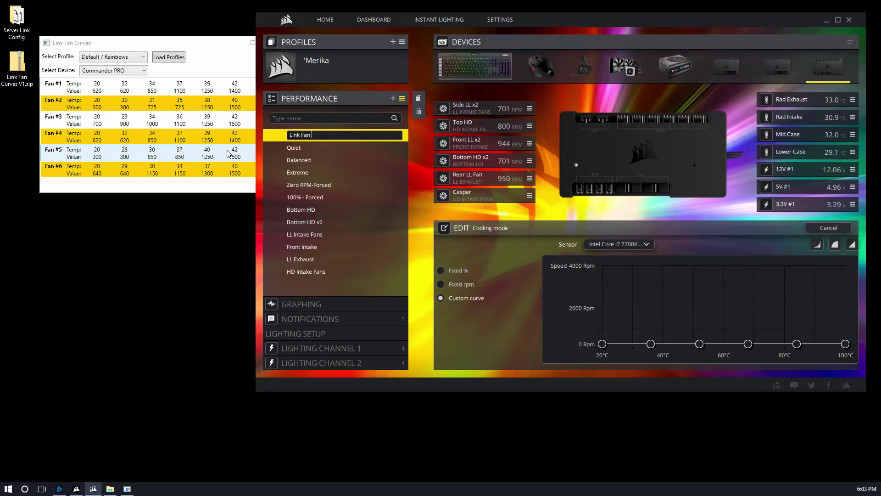
{"action": "type", "text": "1"}
{"action": "key", "text": "Return"}
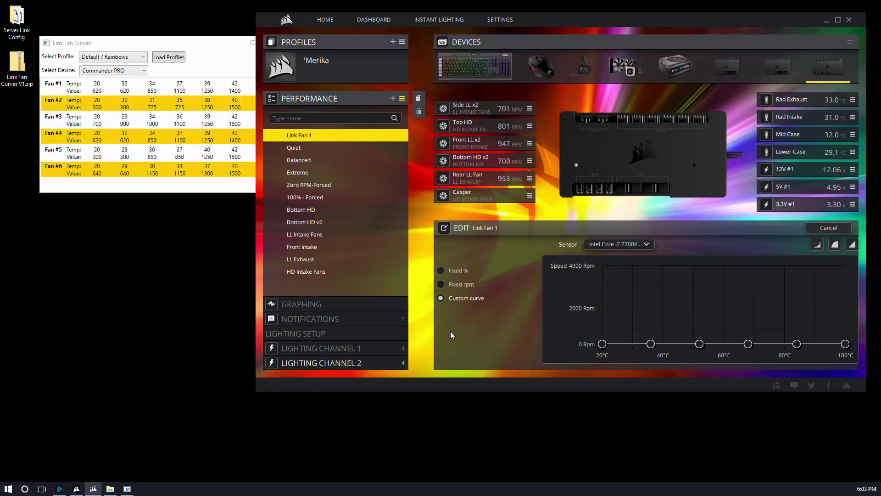
Set the Link Fan 1 curve's temperature sensor to COMMANDER PRO
{"action": "left_click", "coordinate": [647, 244]}
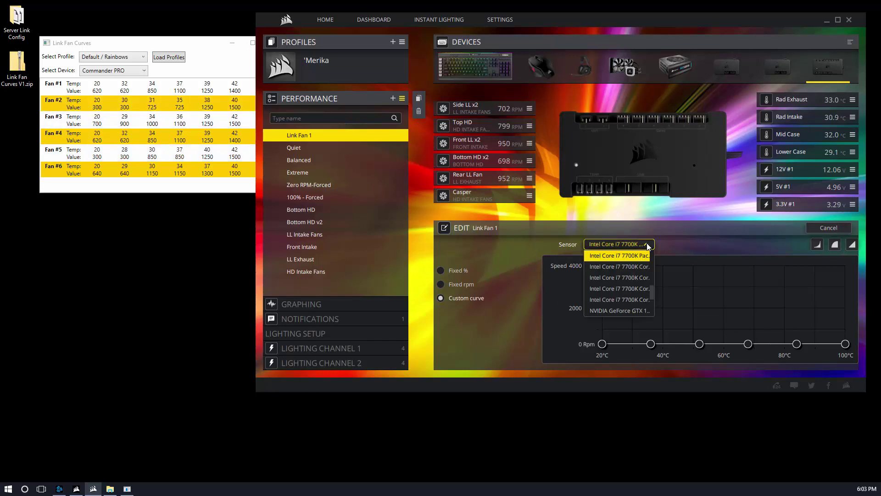
{"action": "scroll", "coordinate": [653, 289], "scroll_direction": "up", "scroll_amount": 1}
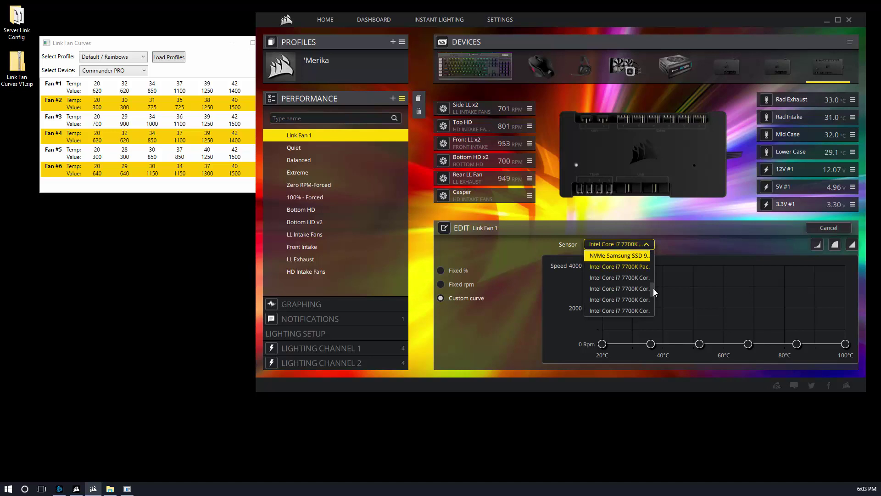
{"action": "left_click_drag", "start_coordinate": [654, 288], "coordinate": [653, 303]}
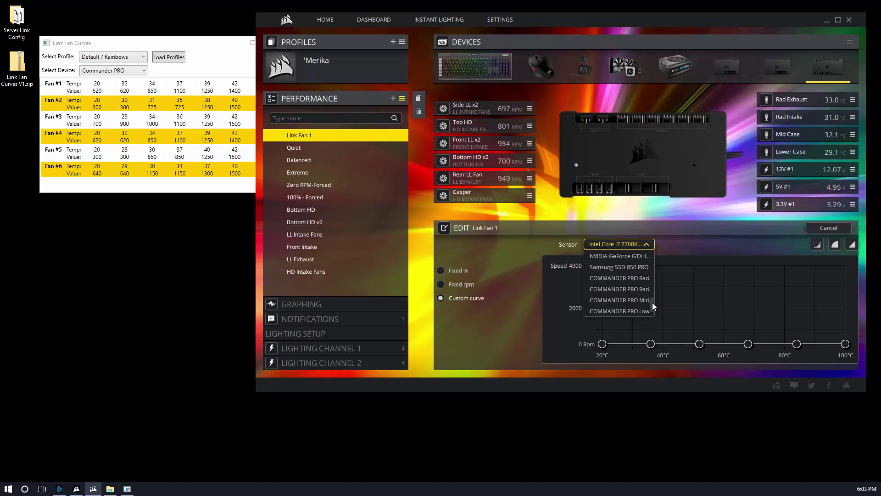
{"action": "left_click", "coordinate": [649, 299]}
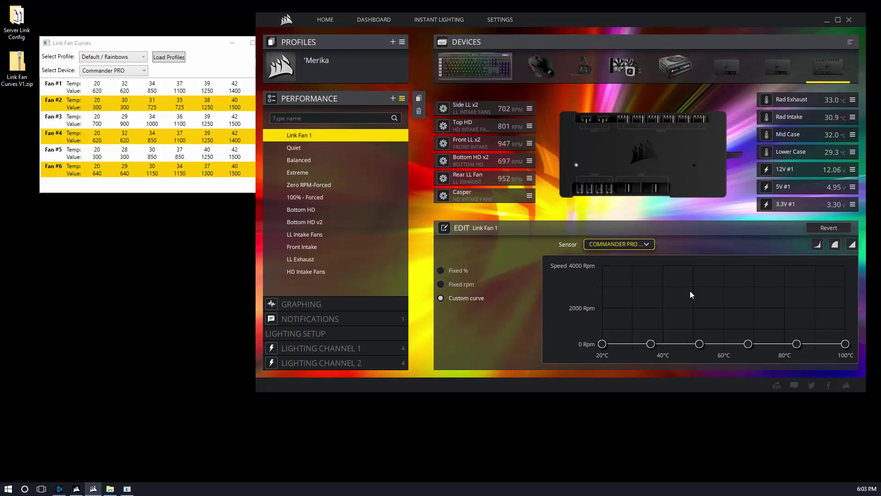
Set the first curve point to 620 RPM, checking the Link Fan Curves table for reference
{"action": "left_click", "coordinate": [603, 345]}
{"action": "left_click", "coordinate": [603, 345]}
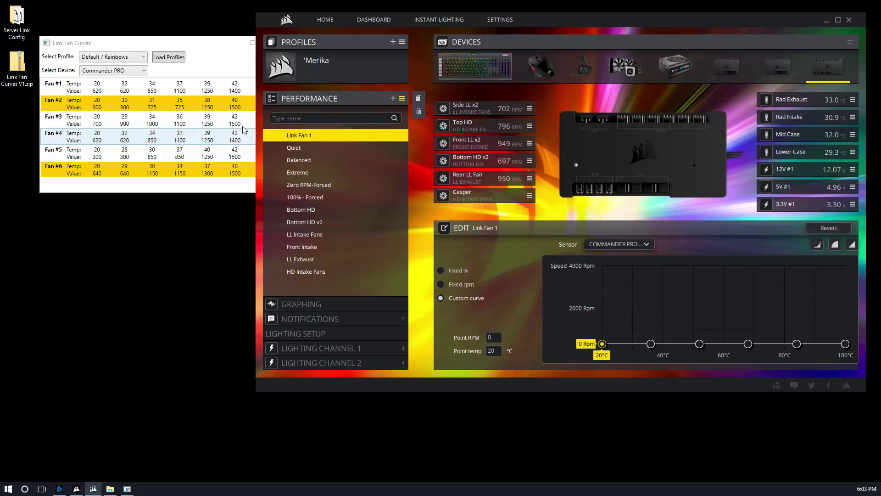
{"action": "left_click_drag", "start_coordinate": [196, 48], "coordinate": [178, 48]}
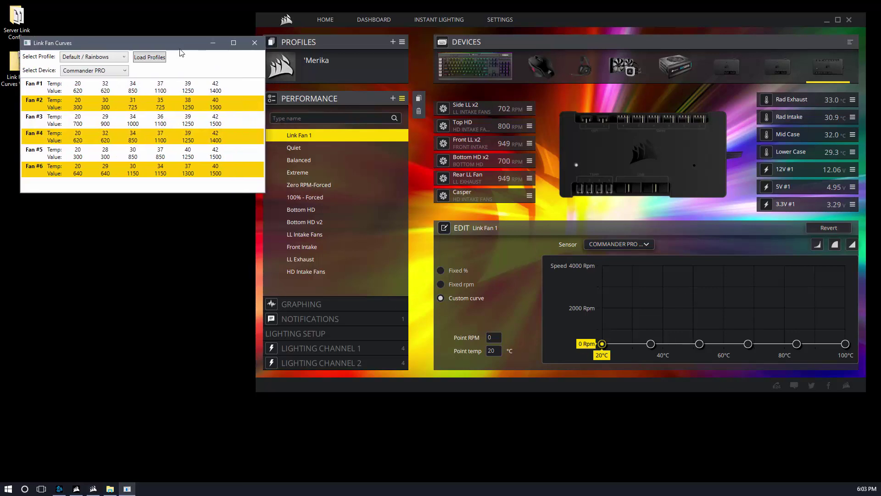
{"action": "left_click", "coordinate": [559, 24]}
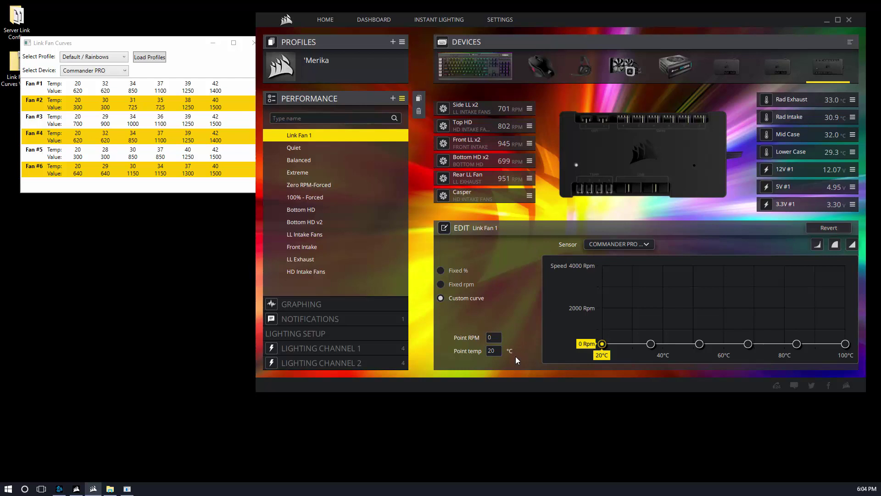
{"action": "left_click", "coordinate": [496, 338]}
{"action": "type", "text": "620"}
{"action": "key", "text": "Return"}
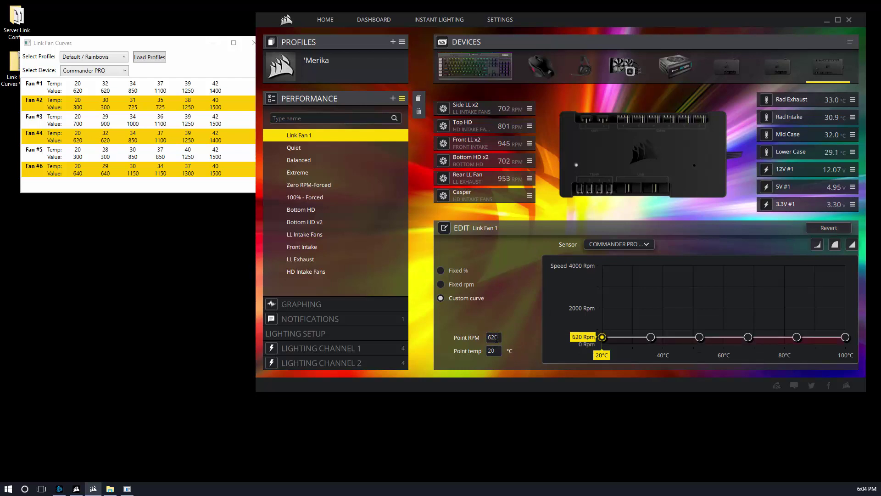
Move the second point to 32°C and the third to 34°C at 850 RPM
{"action": "left_click", "coordinate": [651, 337]}
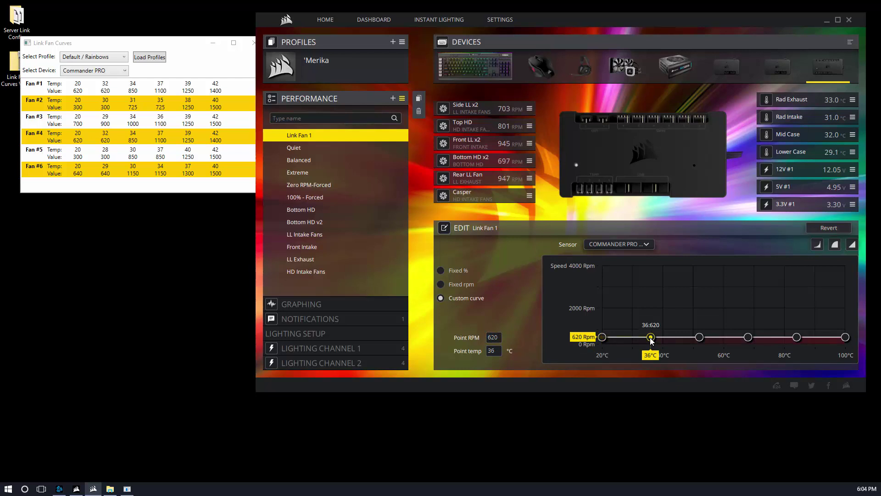
{"action": "double_click", "coordinate": [492, 350]}
{"action": "type", "text": "32"}
{"action": "key", "text": "Return"}
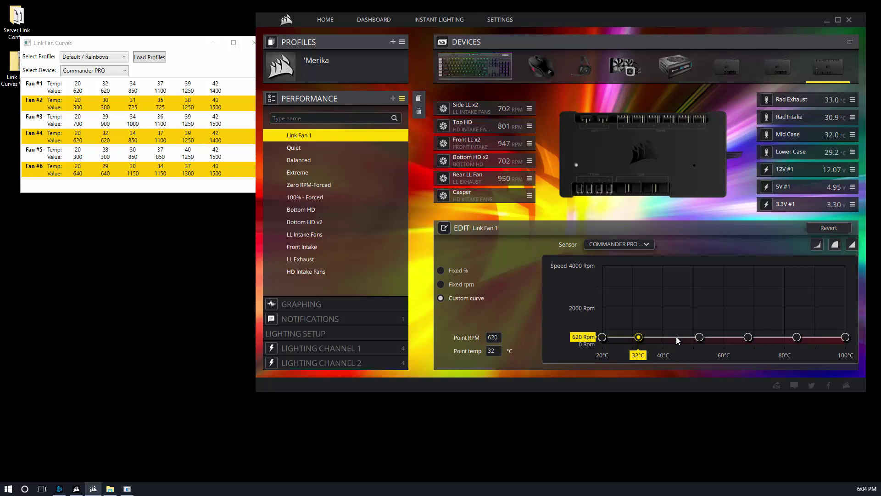
{"action": "left_click", "coordinate": [699, 337]}
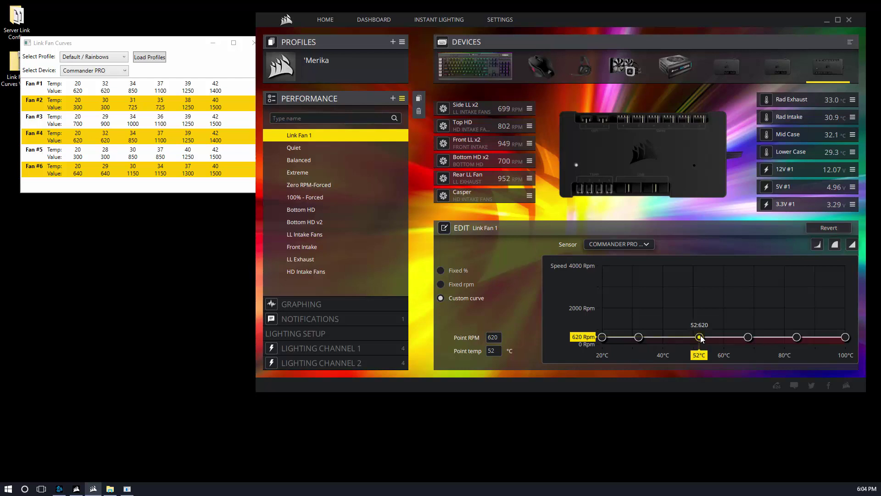
{"action": "double_click", "coordinate": [498, 351]}
{"action": "type", "text": "34"}
{"action": "key", "text": "Return"}
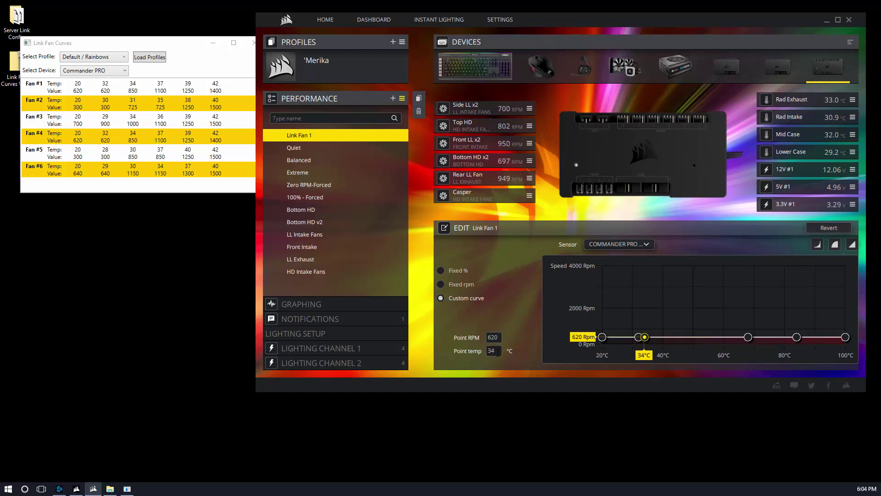
{"action": "left_click", "coordinate": [489, 337]}
{"action": "type", "text": "650"}
{"action": "key", "text": "Return"}
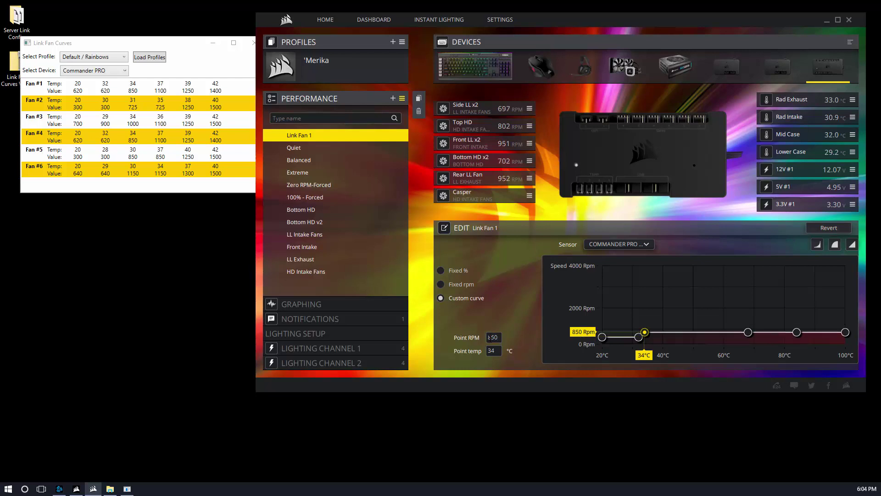
Move the 68°C point to 37°C and raise it to 1100 RPM
{"action": "left_click", "coordinate": [748, 332]}
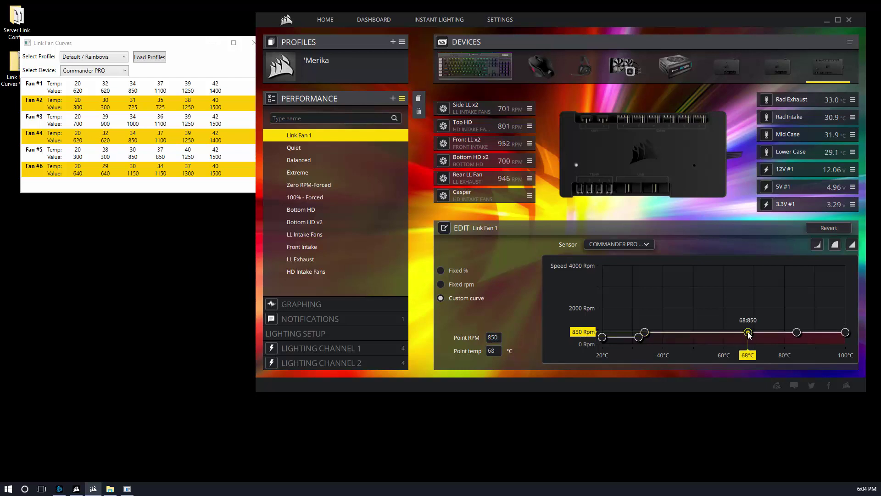
{"action": "double_click", "coordinate": [487, 350]}
{"action": "type", "text": "37"}
{"action": "key", "text": "Return"}
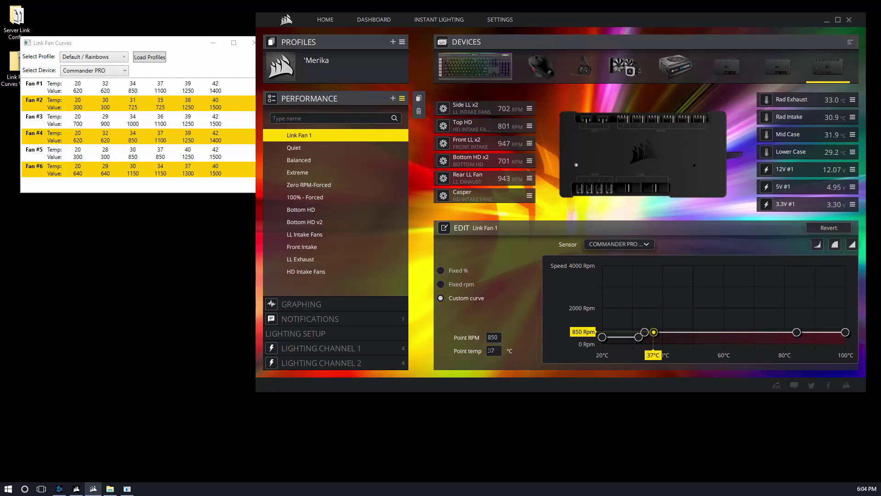
{"action": "double_click", "coordinate": [496, 337]}
{"action": "type", "text": "1100"}
{"action": "key", "text": "Return"}
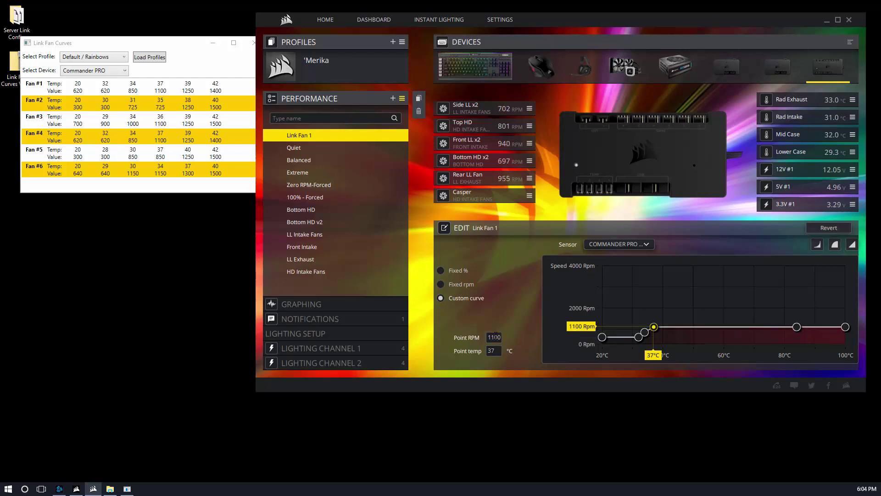
Move the 84°C point to 39°C at 1250 RPM, correcting a mistyped 24
{"action": "left_click", "coordinate": [797, 327]}
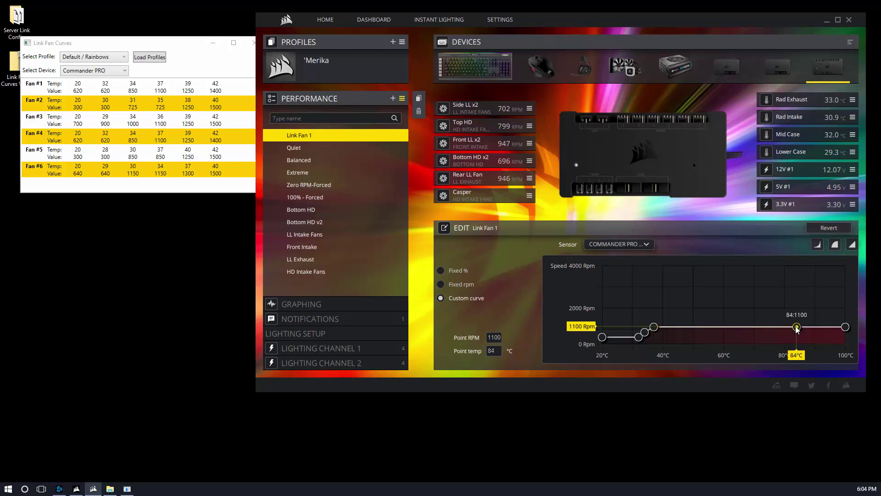
{"action": "double_click", "coordinate": [494, 351]}
{"action": "key", "text": "BackSpace"}
{"action": "type", "text": "24"}
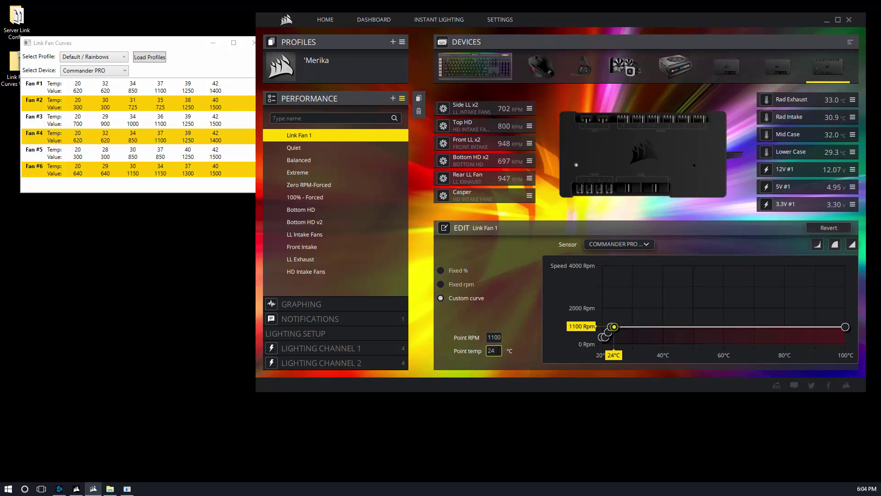
{"action": "key", "text": "BackSpace"}
{"action": "key", "text": "BackSpace"}
{"action": "type", "text": "39"}
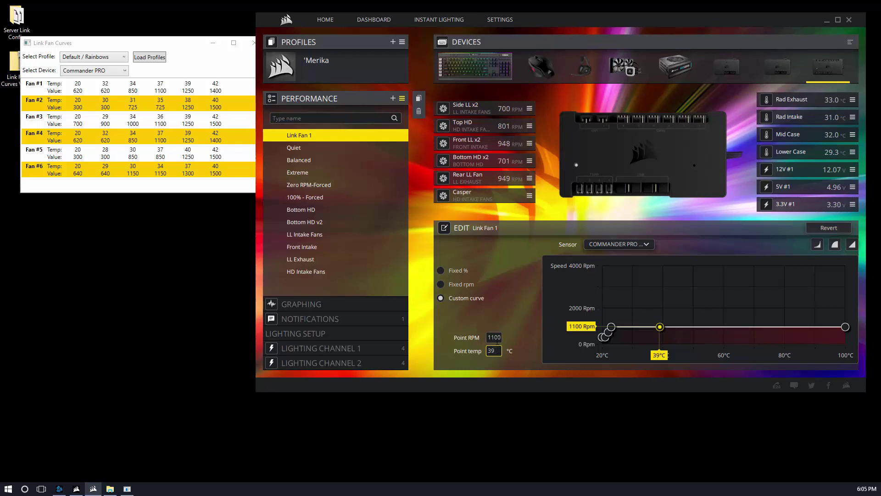
{"action": "left_click", "coordinate": [496, 337]}
{"action": "type", "text": "1250"}
{"action": "key", "text": "Return"}
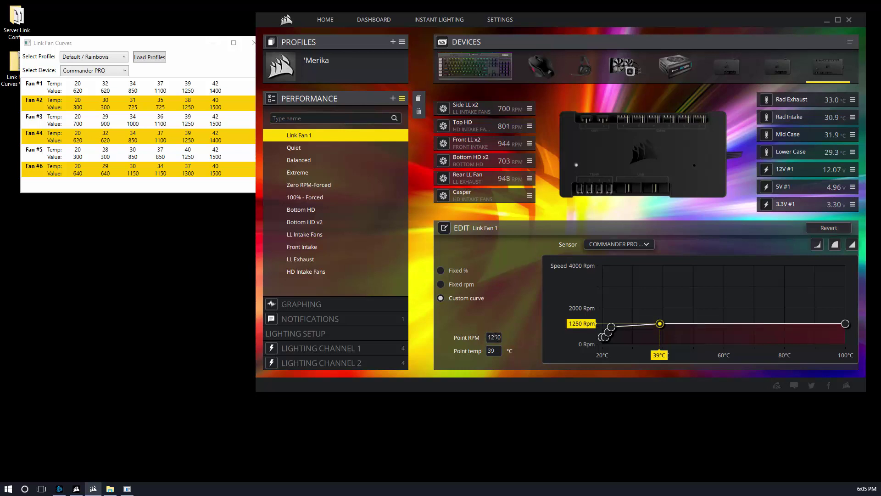
Move the 100°C endpoint to 42°C at 1400 RPM
{"action": "left_click", "coordinate": [846, 324]}
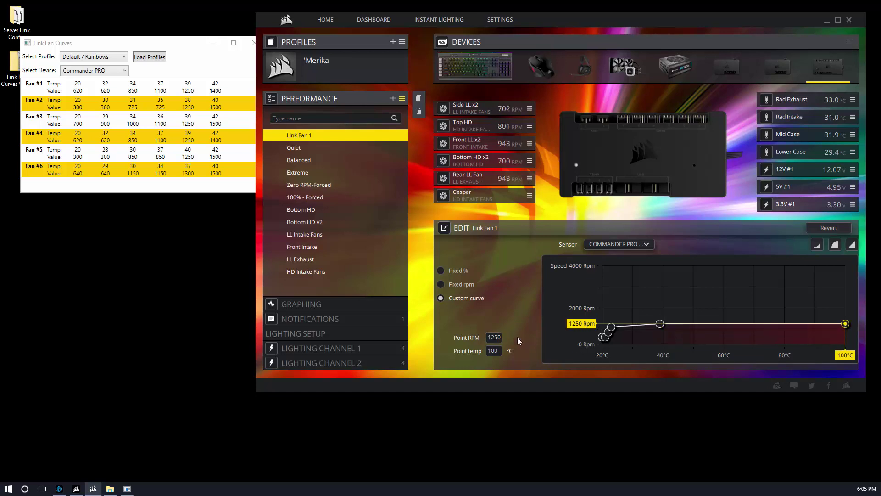
{"action": "left_click", "coordinate": [492, 351]}
{"action": "type", "text": "42"}
{"action": "key", "text": "Return"}
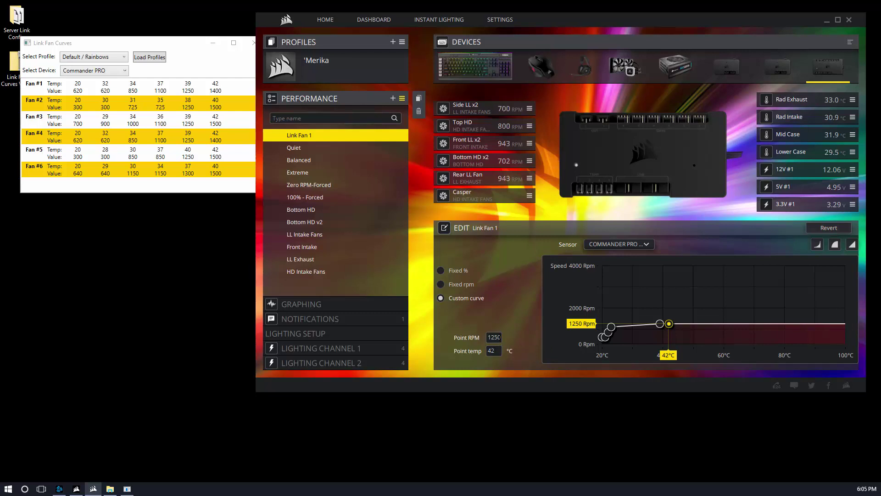
{"action": "left_click", "coordinate": [499, 338]}
{"action": "type", "text": "1400"}
{"action": "key", "text": "Return"}
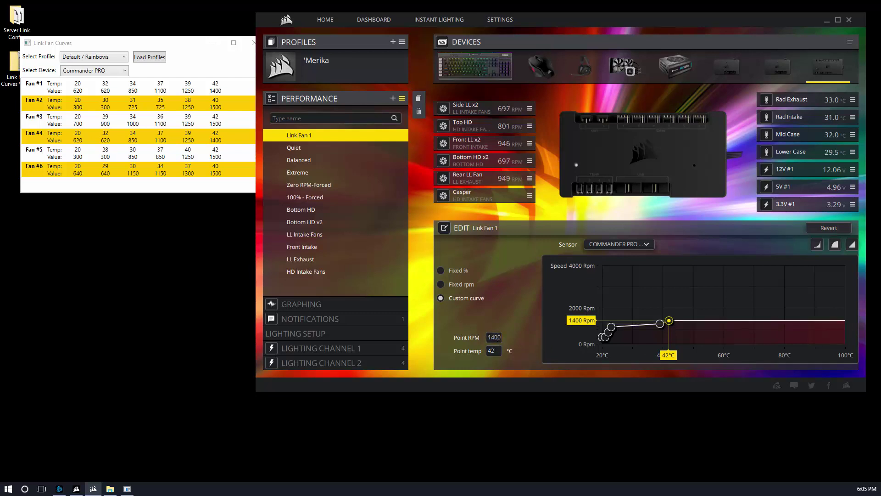
Re-set the 23°C, 22°C and 21°C points to 37°C, 34°C and 32°C
{"action": "left_click", "coordinate": [612, 327]}
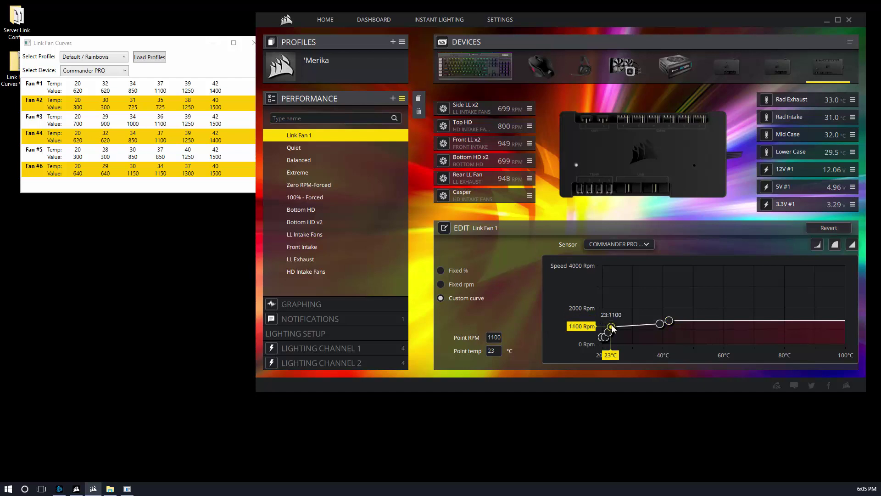
{"action": "double_click", "coordinate": [500, 352]}
{"action": "type", "text": "37"}
{"action": "key", "text": "Return"}
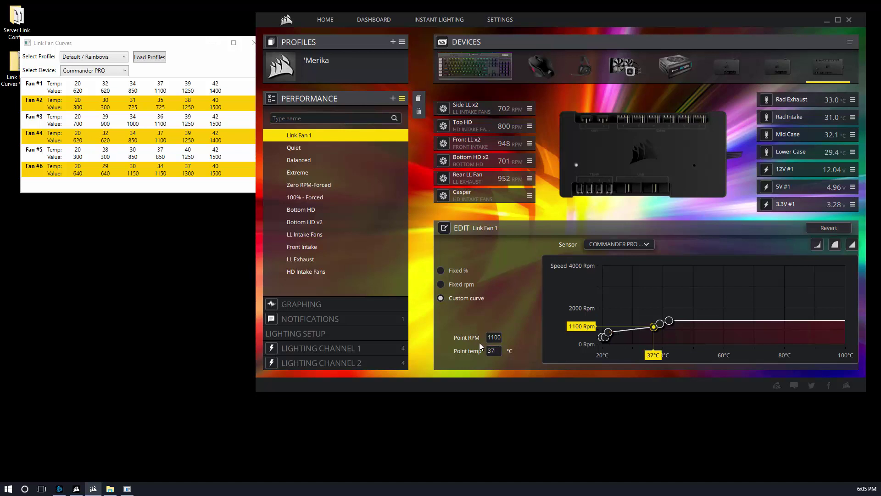
{"action": "left_click", "coordinate": [608, 332]}
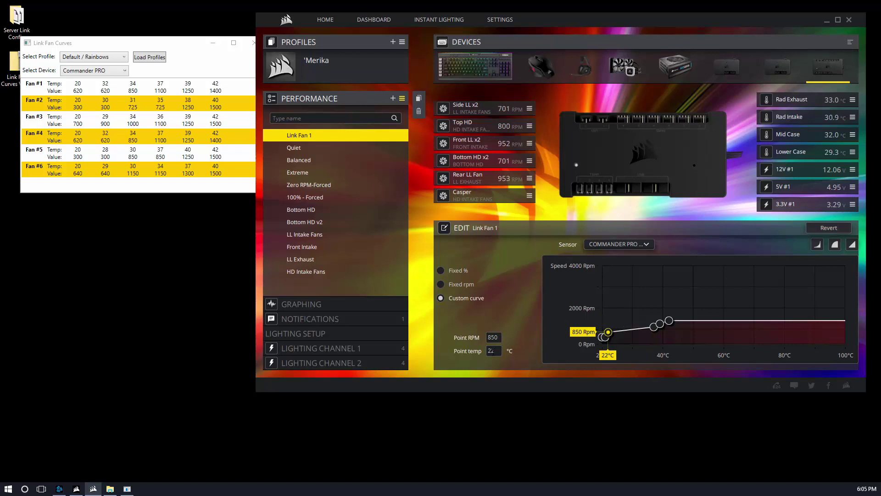
{"action": "double_click", "coordinate": [493, 350]}
{"action": "type", "text": "34"}
{"action": "key", "text": "Return"}
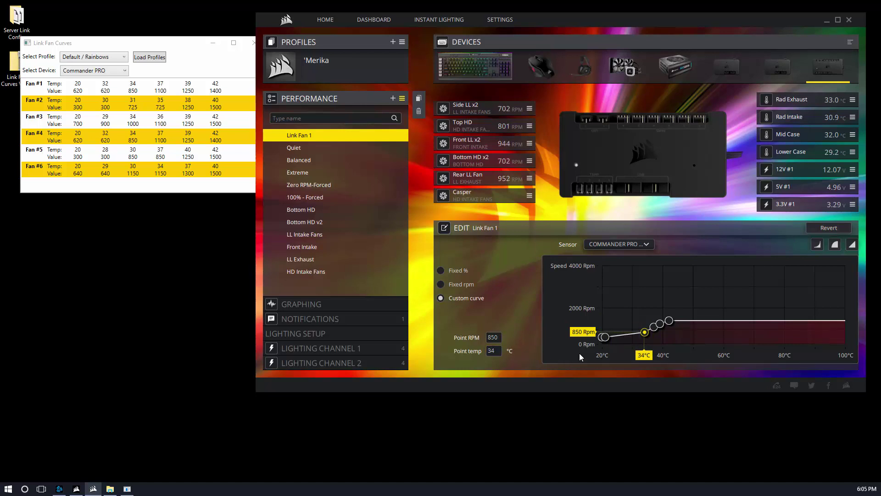
{"action": "left_click", "coordinate": [606, 337]}
{"action": "double_click", "coordinate": [492, 350]}
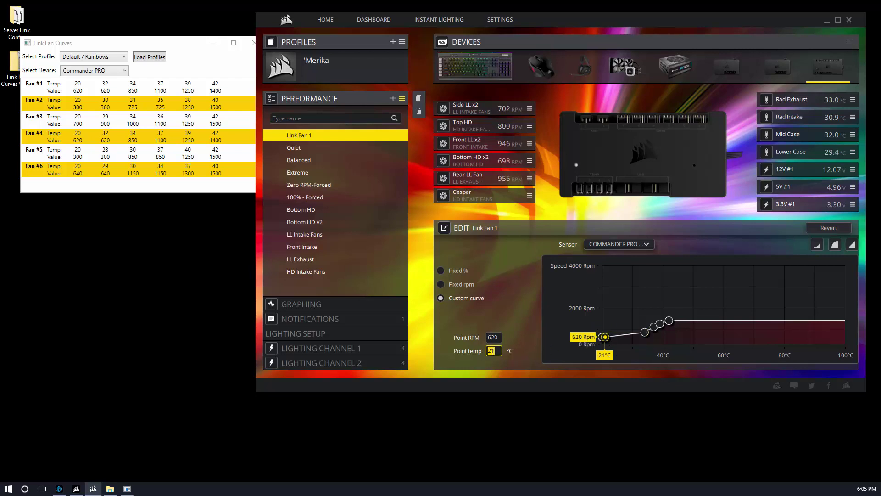
{"action": "type", "text": "32"}
{"action": "key", "text": "Return"}
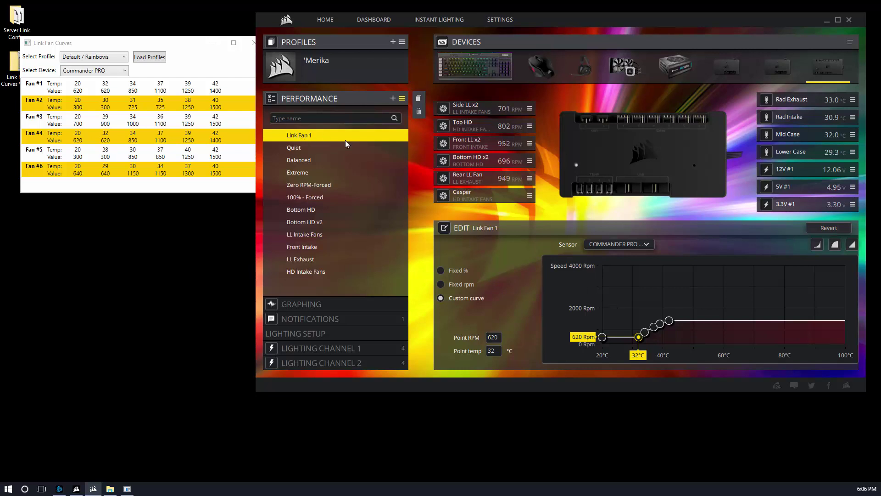
Assign the Link Fan 1 profile to the Front LL x2 fan row
{"action": "left_click", "coordinate": [494, 146]}
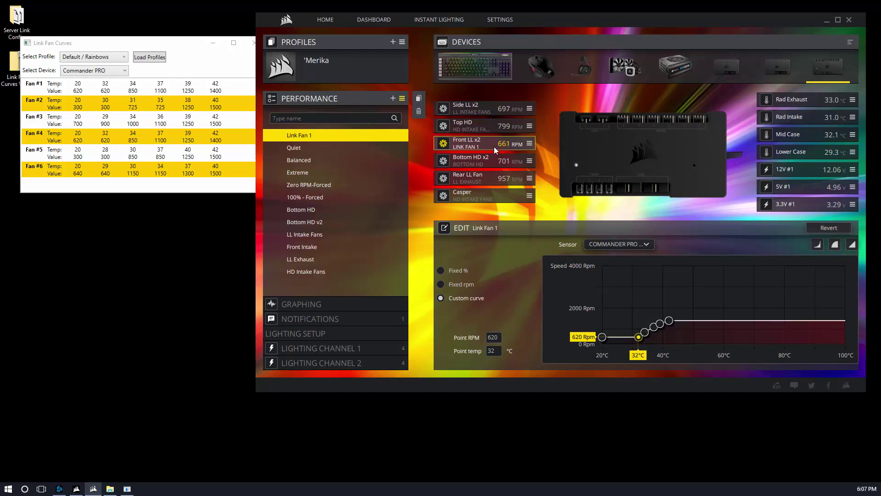
Choose CLink4App.config in FLASHDISK > Server Link Config as the Link configuration file to load
{"action": "left_click", "coordinate": [161, 60]}
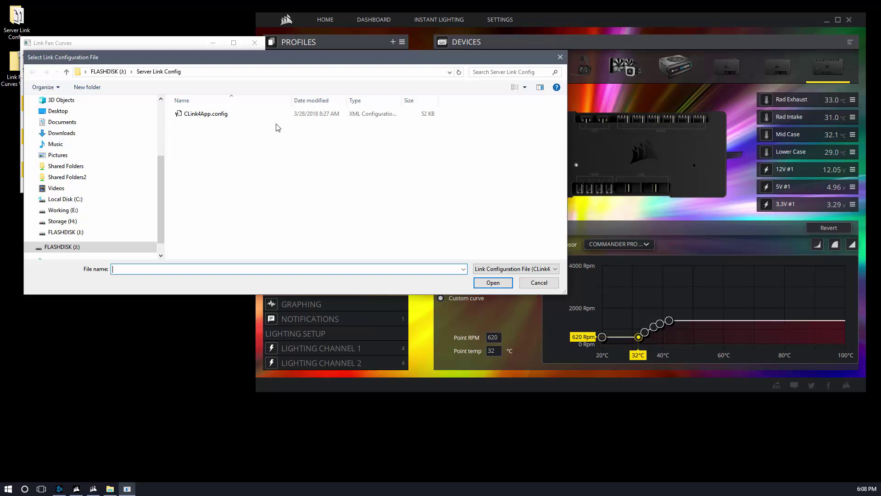
{"action": "left_click", "coordinate": [237, 118]}
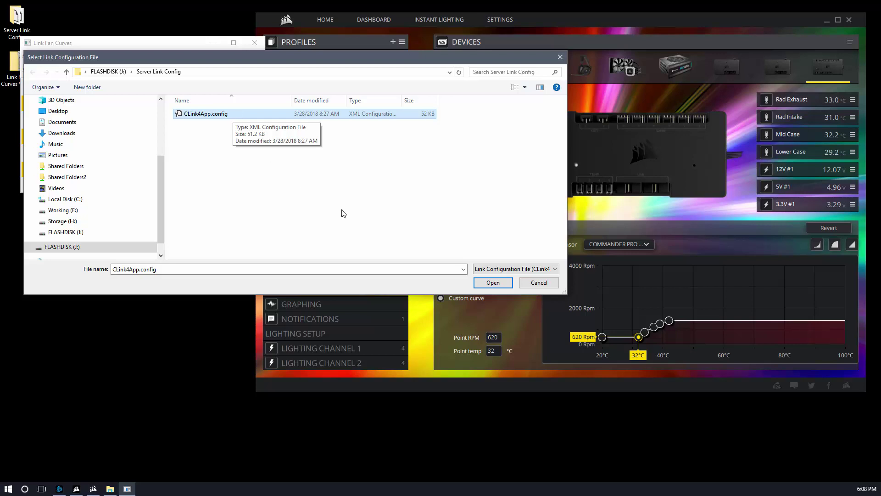
Load CLink4App.config and show the Color Dance profile's RM650i fan values
{"action": "left_click", "coordinate": [491, 284]}
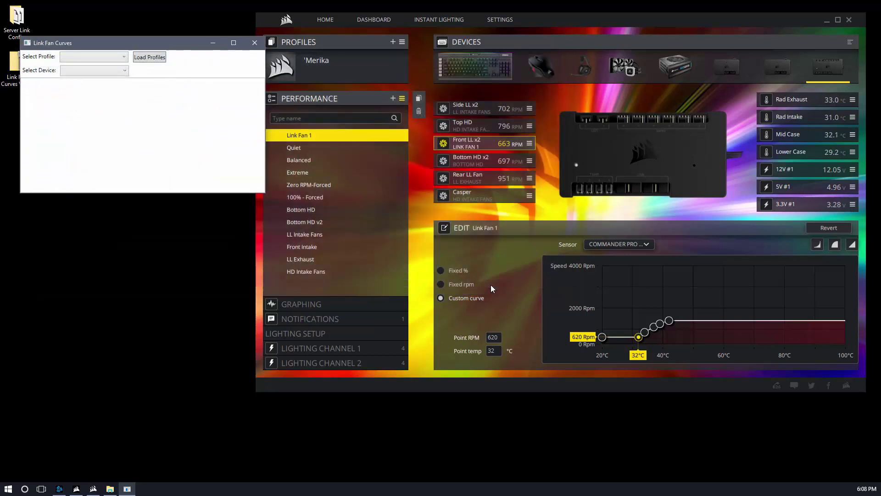
{"action": "left_click", "coordinate": [117, 59]}
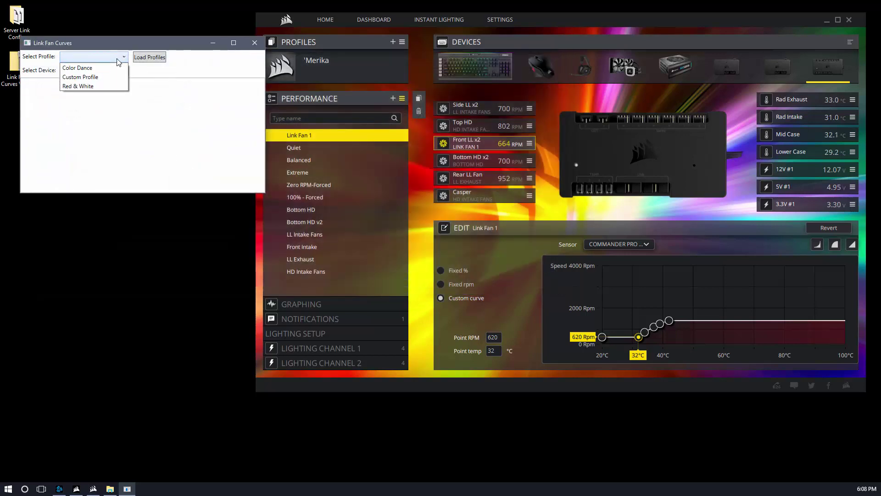
{"action": "left_click", "coordinate": [117, 67]}
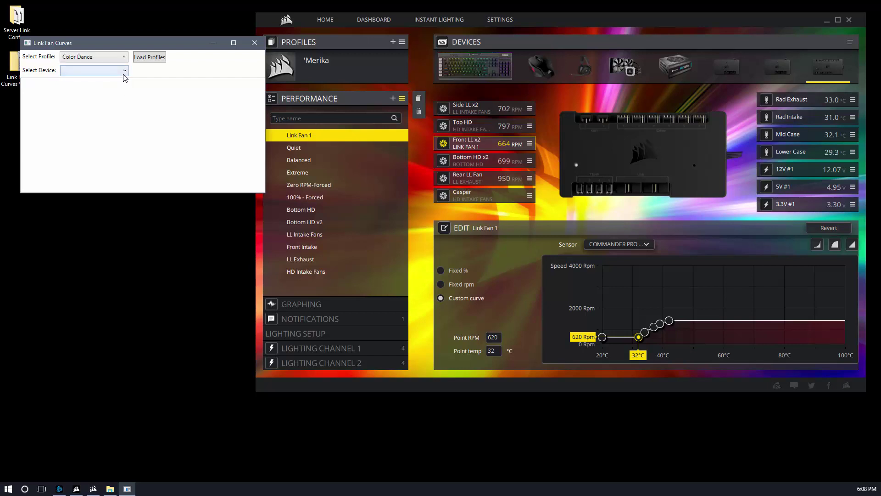
{"action": "left_click", "coordinate": [123, 71]}
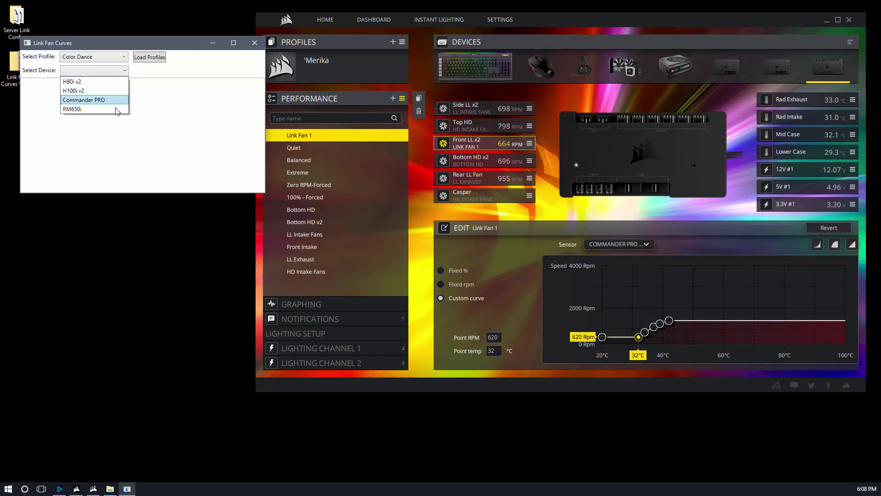
{"action": "left_click", "coordinate": [116, 109]}
Browse Color Dance's Commander PRO six fan curves, then the H100i v2 and H80i v2 devices
{"action": "left_click", "coordinate": [117, 73]}
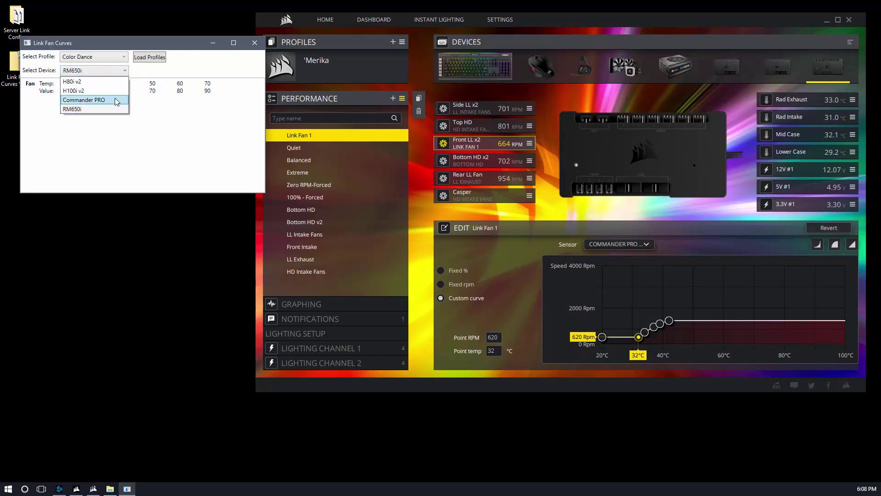
{"action": "left_click", "coordinate": [115, 98]}
{"action": "left_click", "coordinate": [120, 72]}
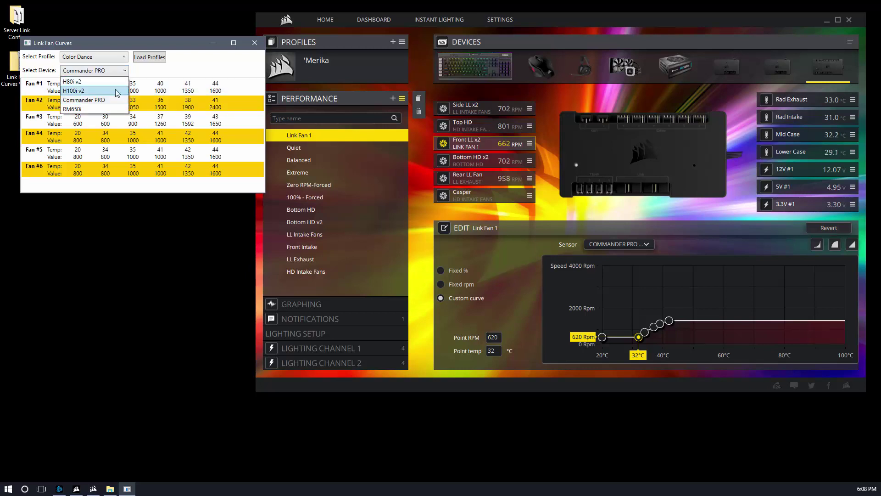
{"action": "left_click", "coordinate": [117, 90]}
{"action": "left_click", "coordinate": [124, 72]}
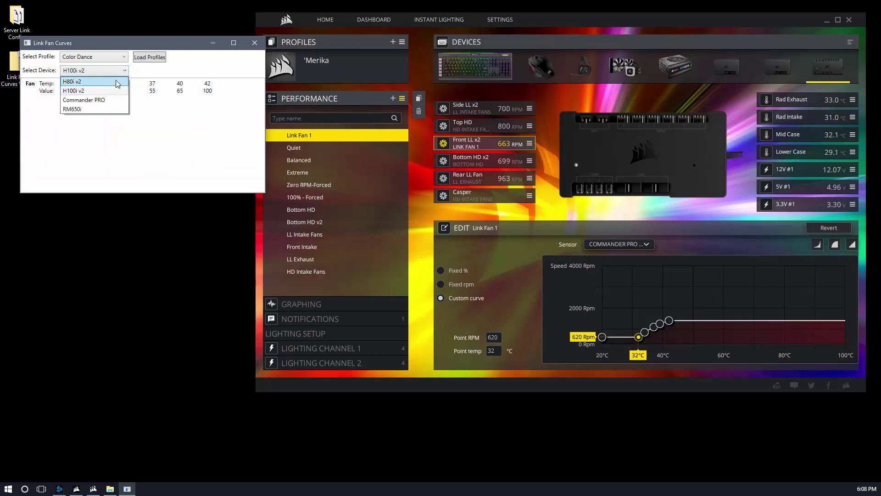
{"action": "left_click", "coordinate": [118, 80]}
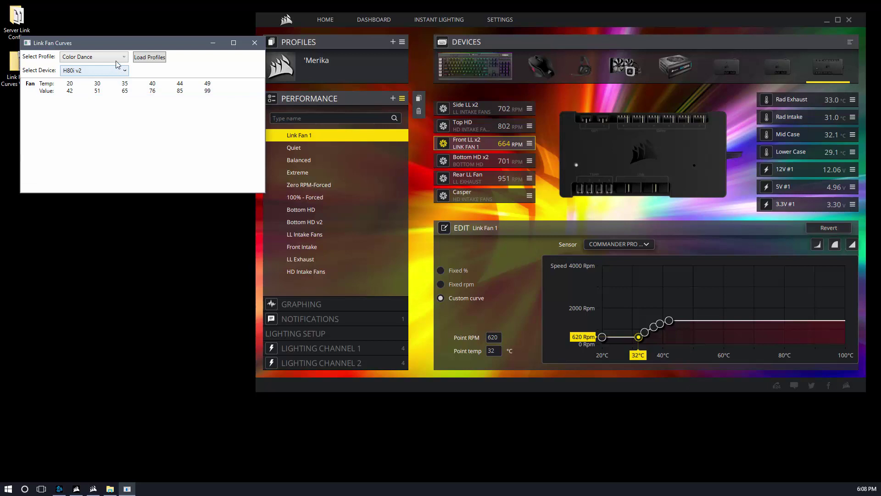
Switch to the Custom Profile, then to the Red & White profile
{"action": "left_click", "coordinate": [117, 57]}
{"action": "left_click", "coordinate": [113, 76]}
{"action": "left_click", "coordinate": [111, 70]}
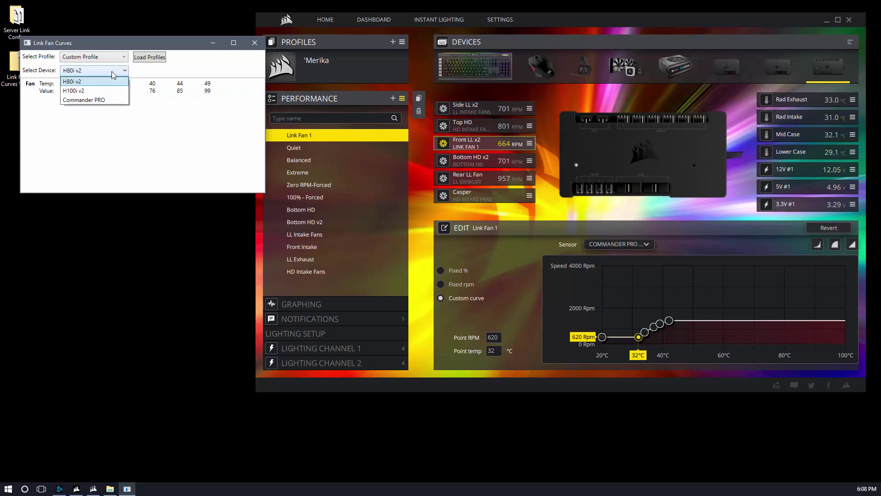
{"action": "left_click", "coordinate": [106, 57]}
{"action": "left_click", "coordinate": [106, 57]}
{"action": "left_click", "coordinate": [105, 87]}
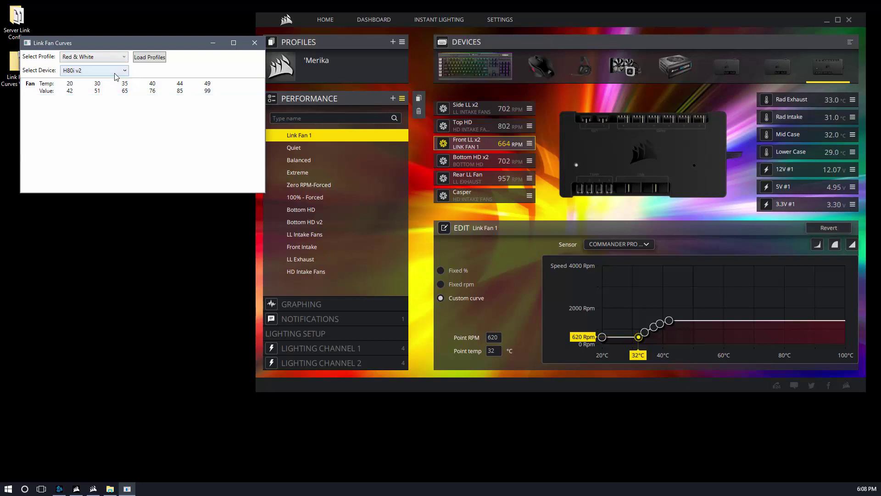
{"action": "left_click", "coordinate": [114, 73]}
{"action": "left_click", "coordinate": [115, 73]}
Return to Color Dance and end on the H100i v2 curve, 40 at 20 to 100 at 42
{"action": "left_click", "coordinate": [118, 61]}
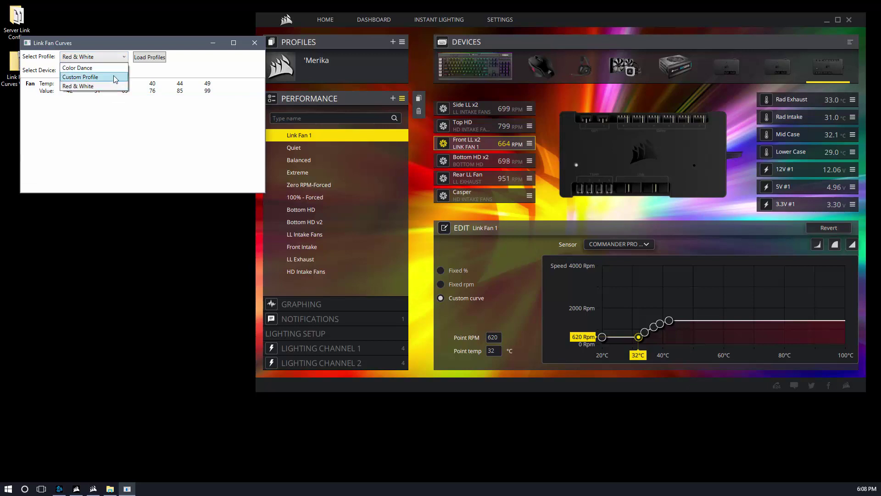
{"action": "left_click", "coordinate": [114, 74]}
{"action": "left_click", "coordinate": [114, 72]}
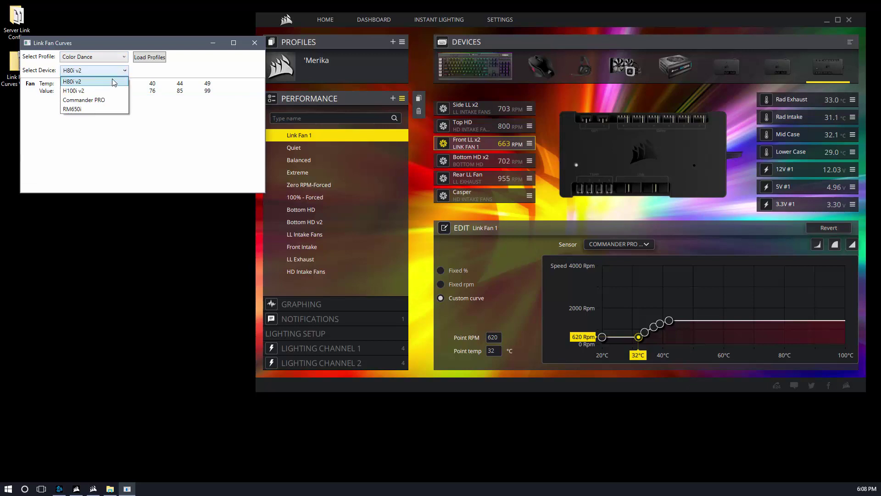
{"action": "left_click", "coordinate": [108, 106]}
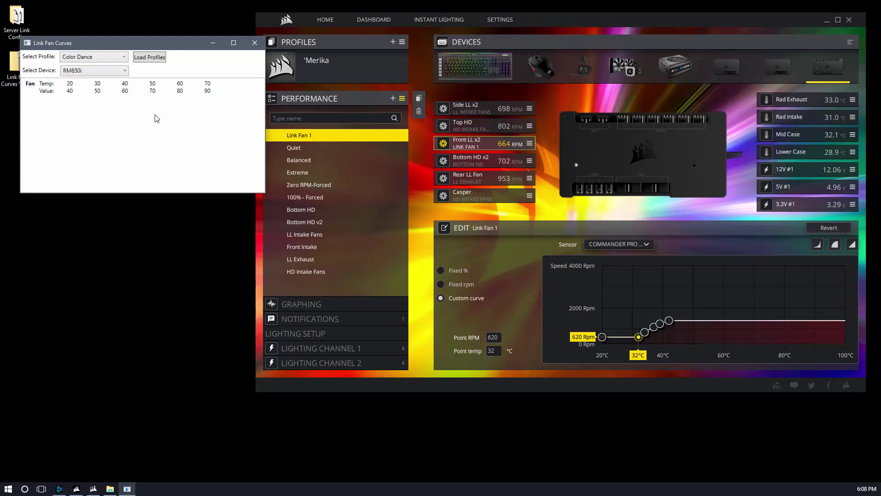
{"action": "left_click", "coordinate": [118, 59]}
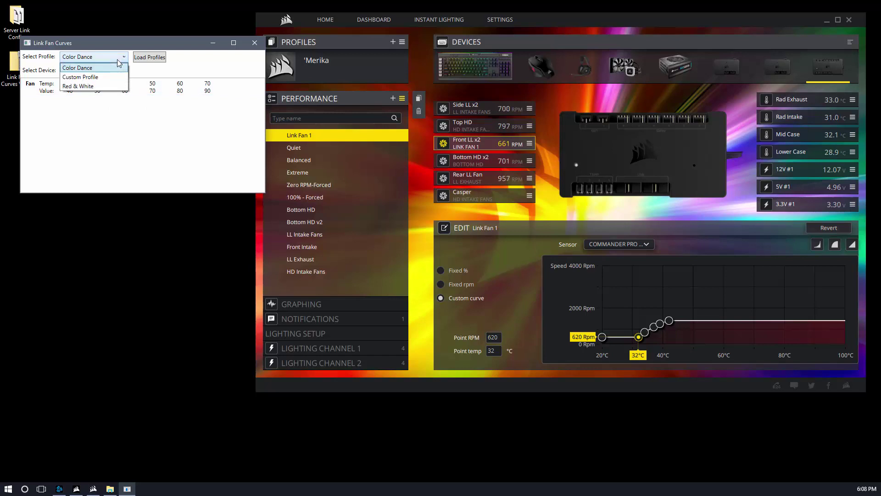
{"action": "left_click", "coordinate": [173, 130]}
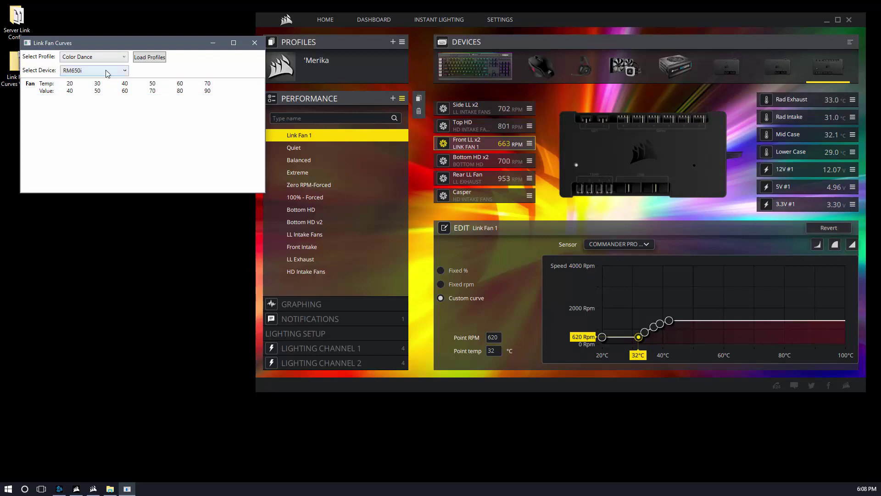
{"action": "left_click", "coordinate": [106, 70]}
{"action": "left_click", "coordinate": [103, 91]}
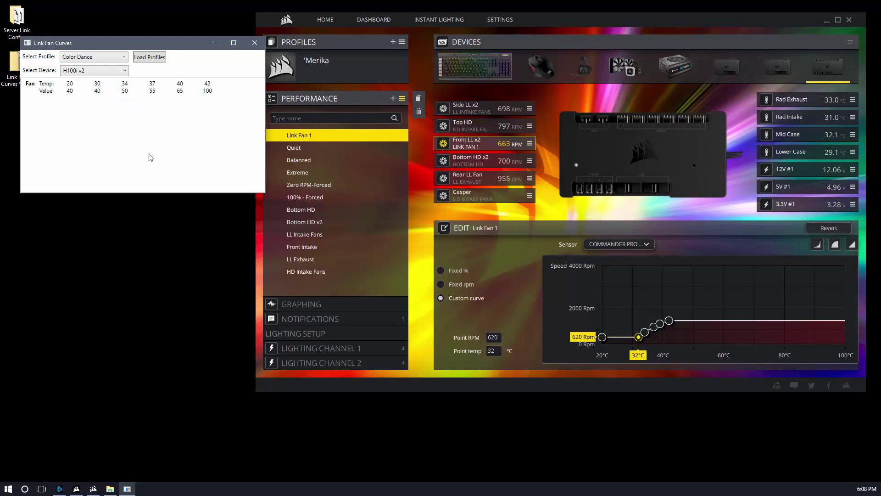